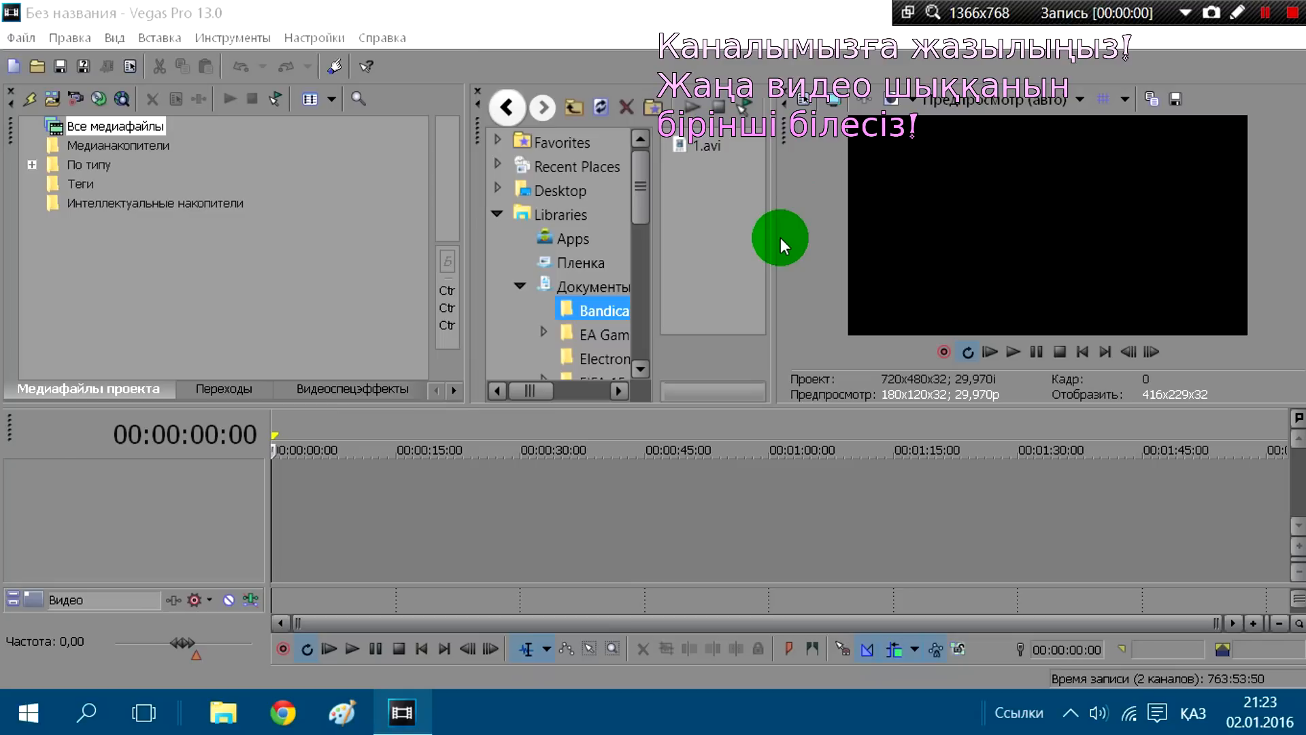
Step: Show the contents of the Downloads folder in the media explorer and widen its folder tree
mouse_move(539, 396)
mouse_down()
mouse_move(571, 387)
mouse_move(542, 392)
mouse_up()
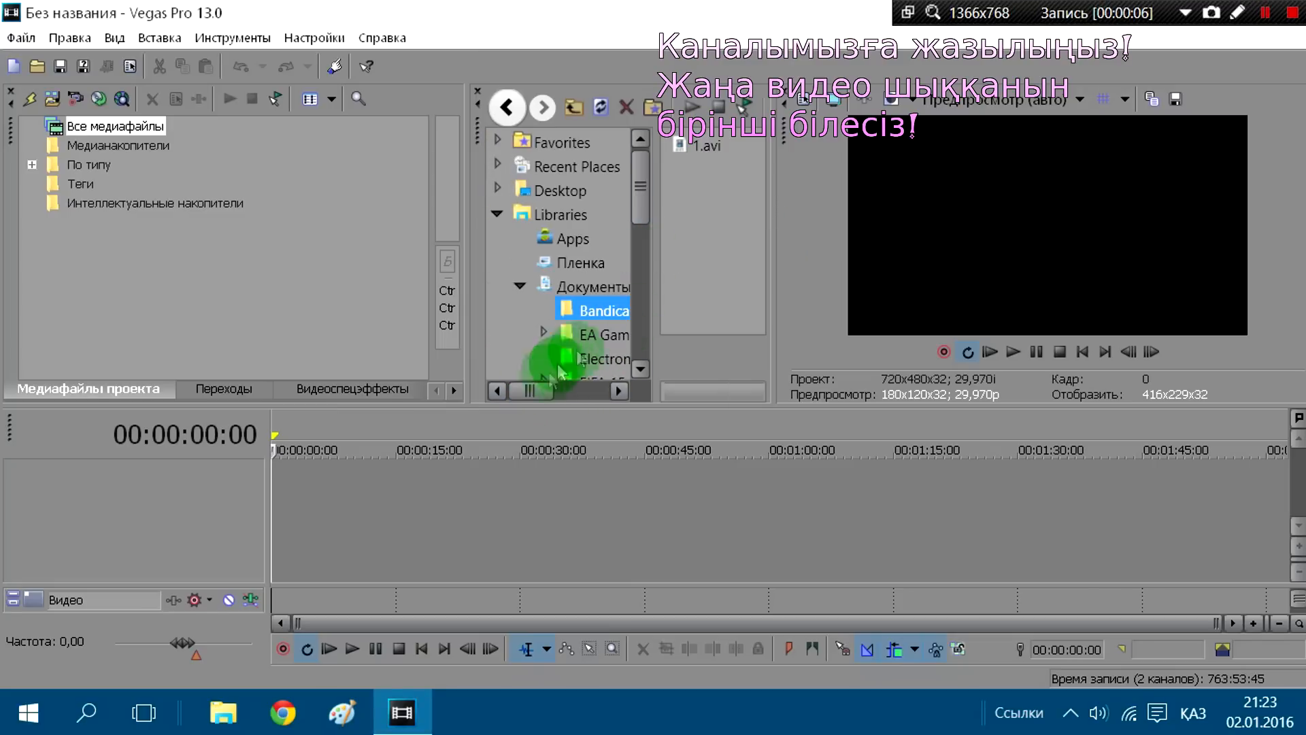
drag(641, 179, 639, 197)
click(599, 165)
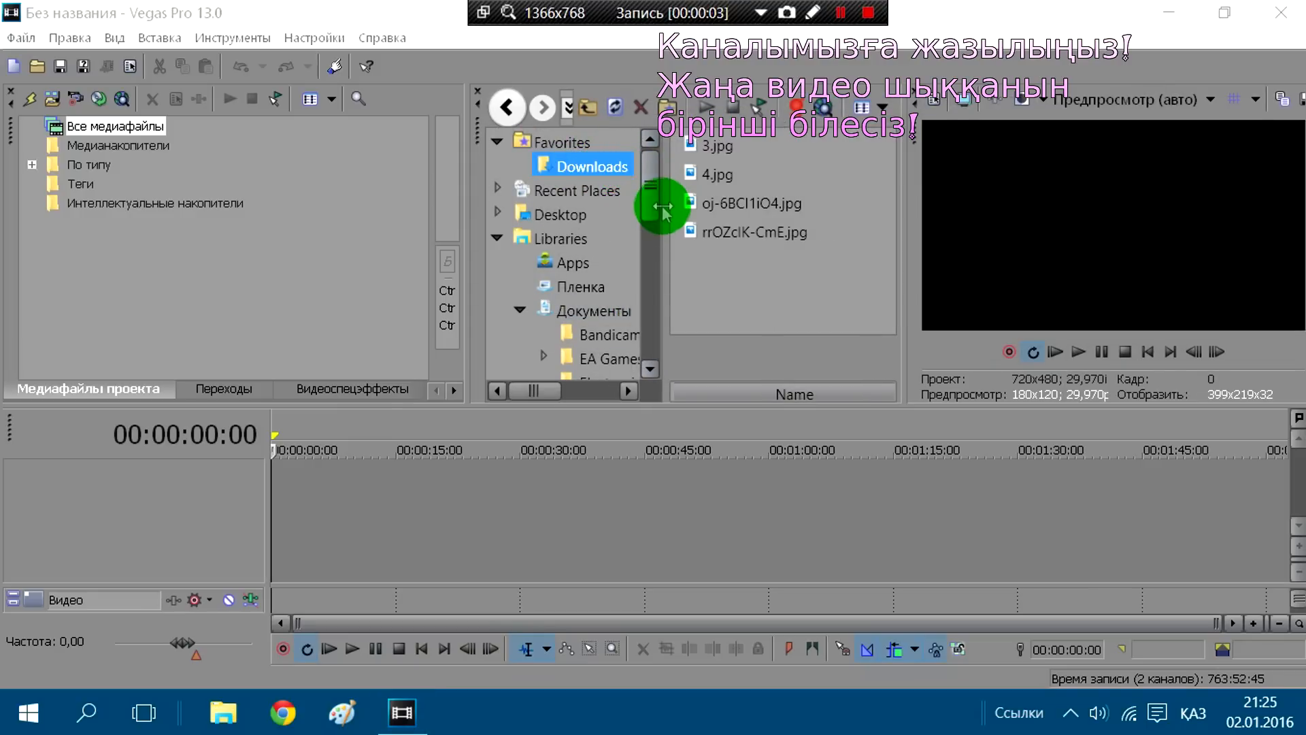
drag(665, 210, 671, 204)
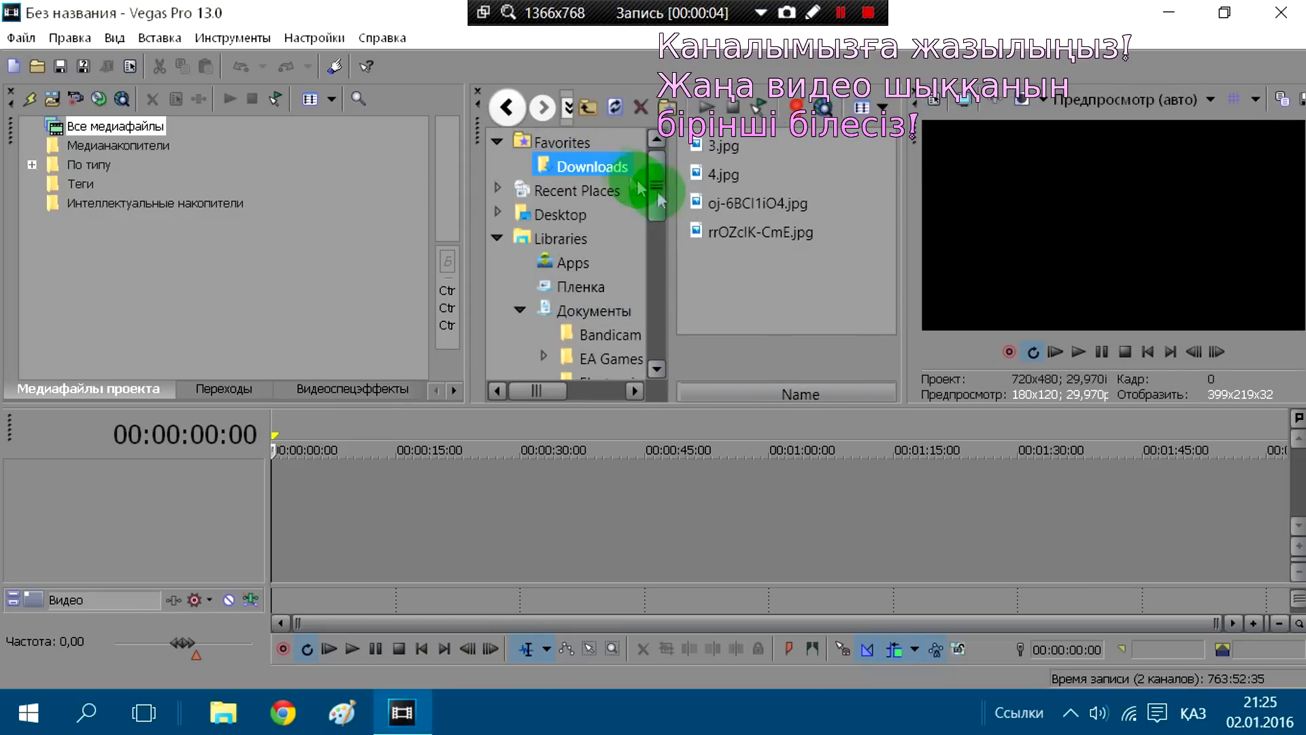
right_click(729, 280)
click(787, 325)
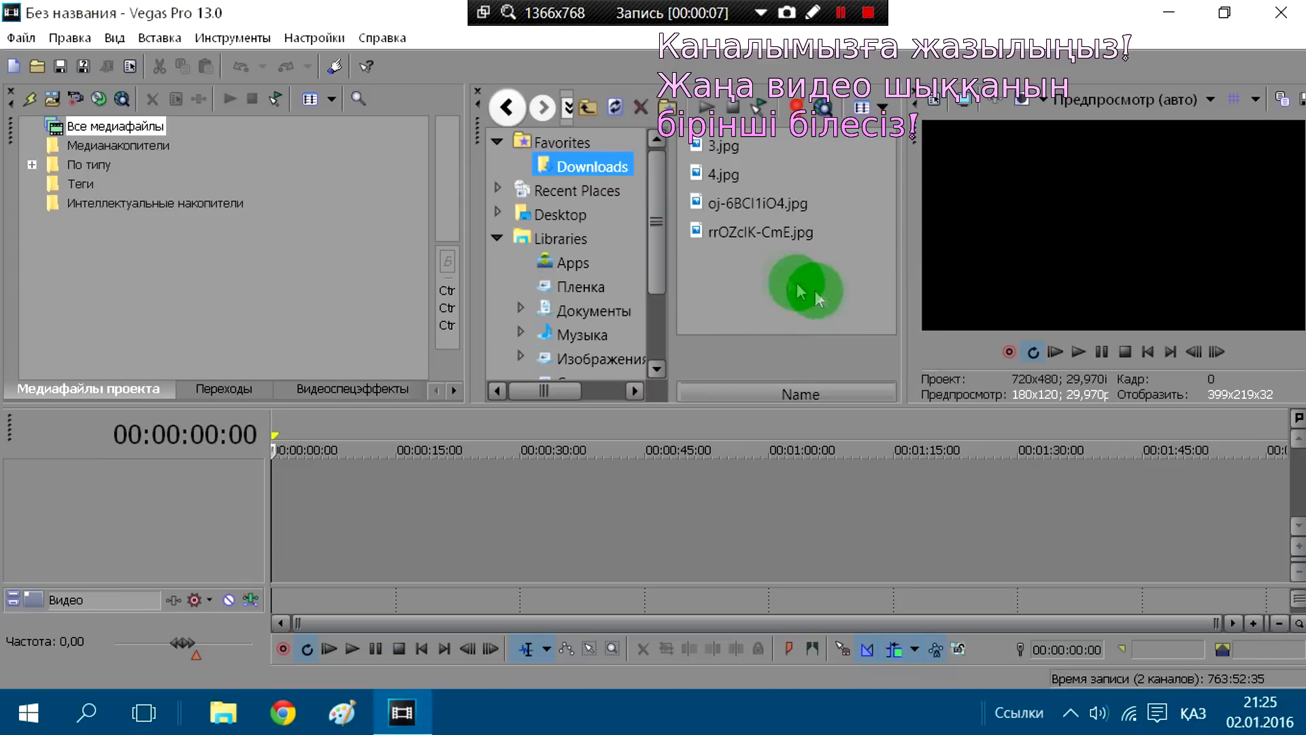
drag(738, 240, 810, 226)
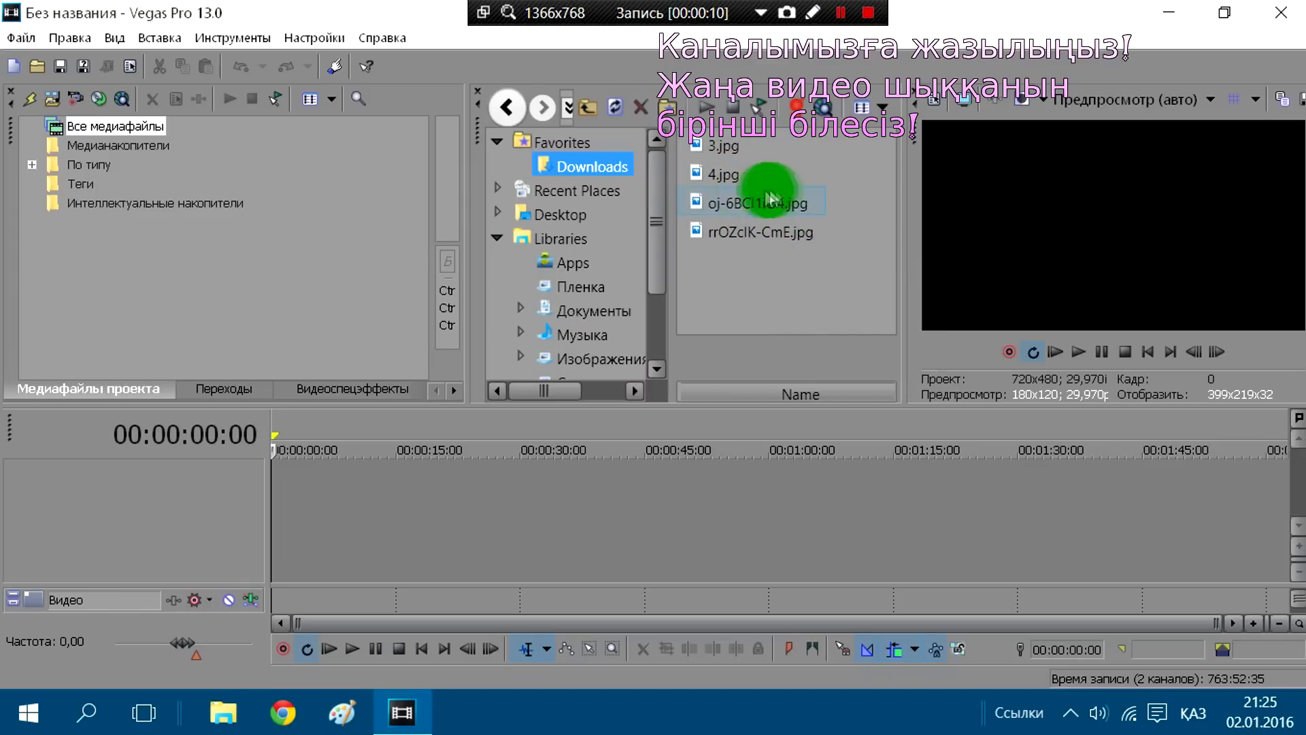
Step: Place 3.jpg, 4.jpg, oj-6BCI1iO4.jpg and rrOZcIK-CmE.jpg one after another on a video track in the timeline
click(731, 147)
drag(734, 144, 282, 527)
click(740, 204)
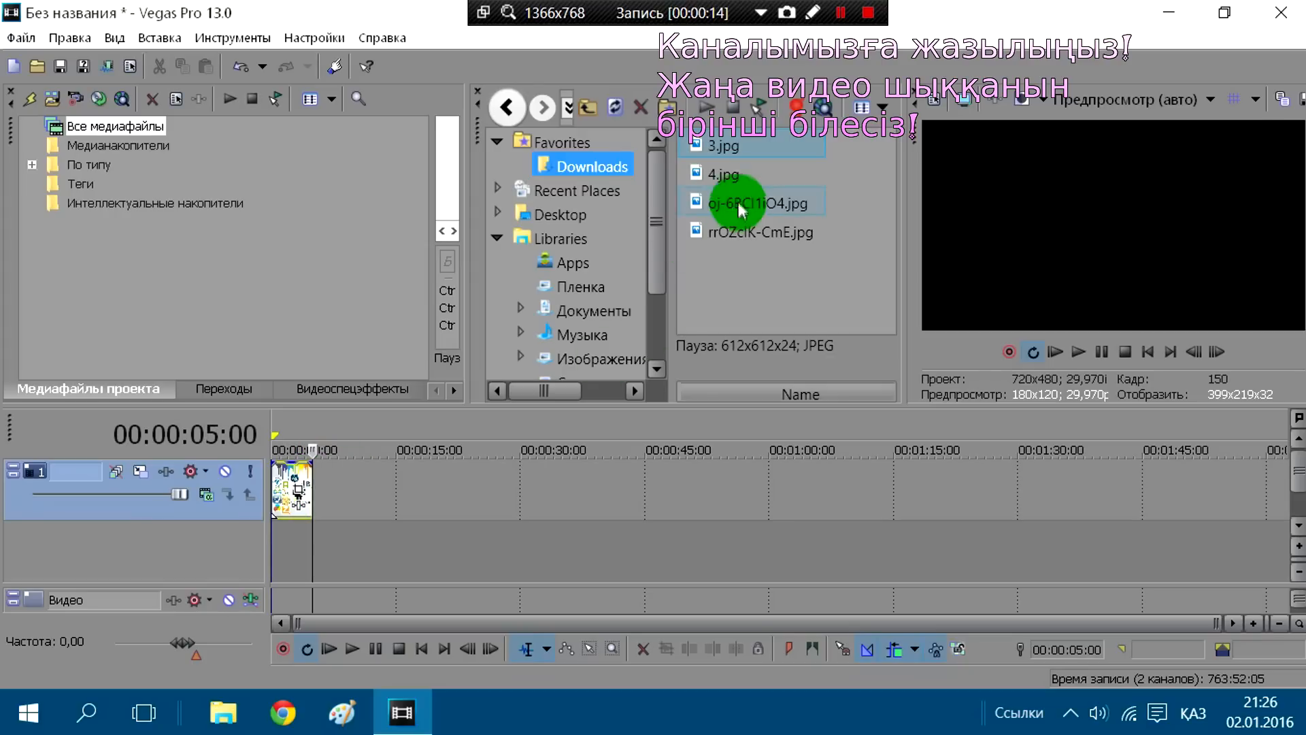
drag(728, 184, 323, 476)
drag(738, 203, 380, 502)
drag(760, 232, 445, 509)
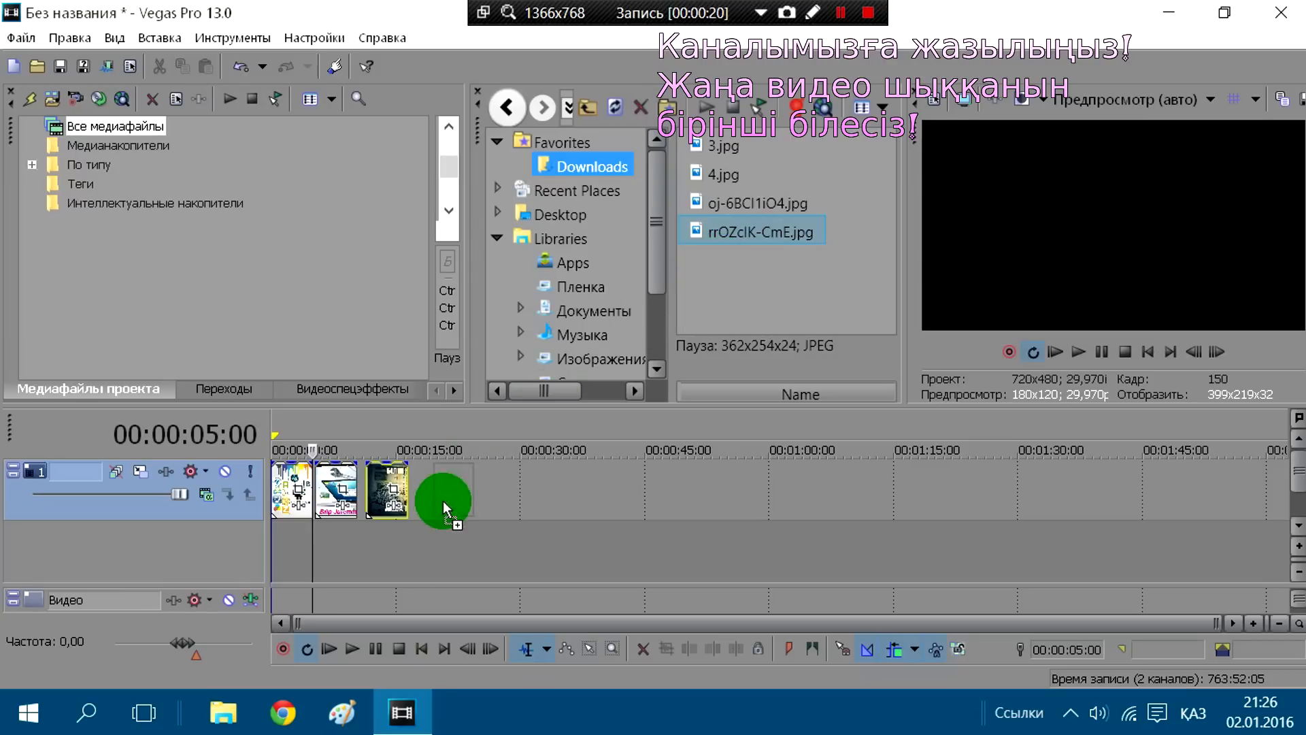
drag(433, 516, 433, 515)
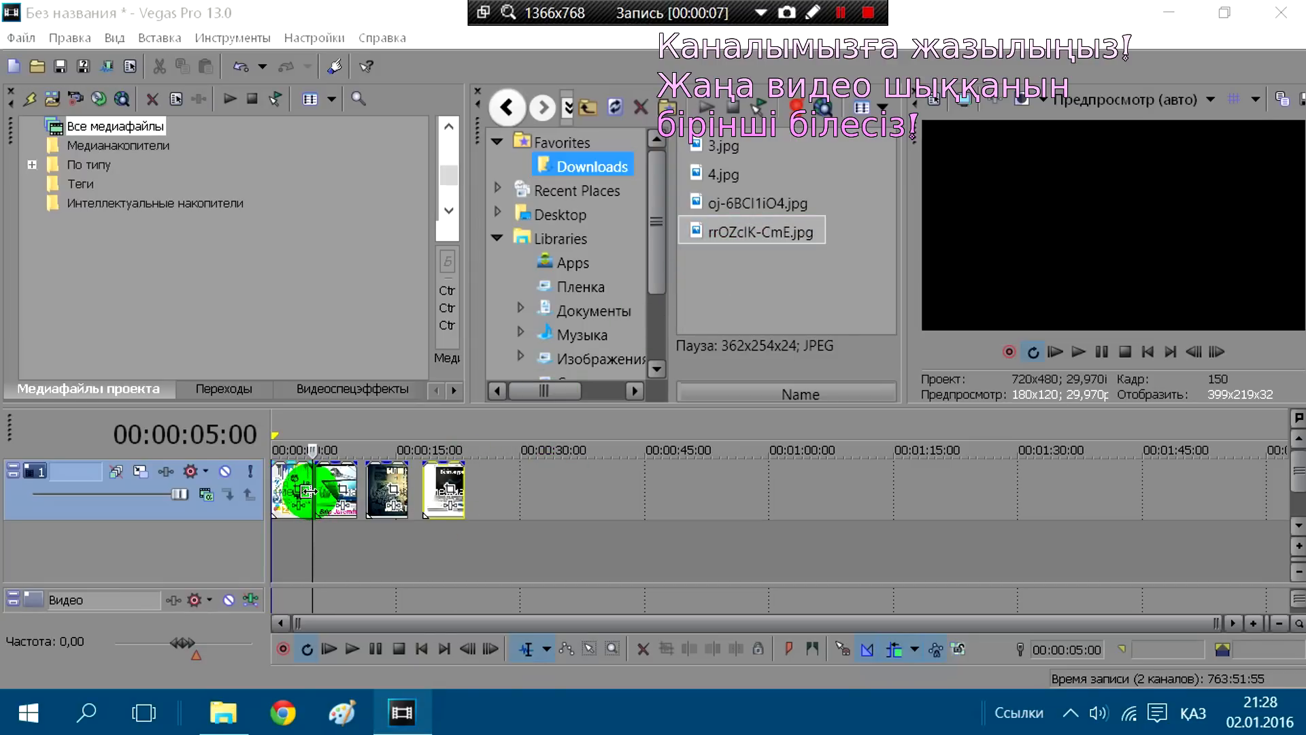
Step: Shorten the first image clip so that it ends at 00:00:04:10
drag(308, 490, 298, 494)
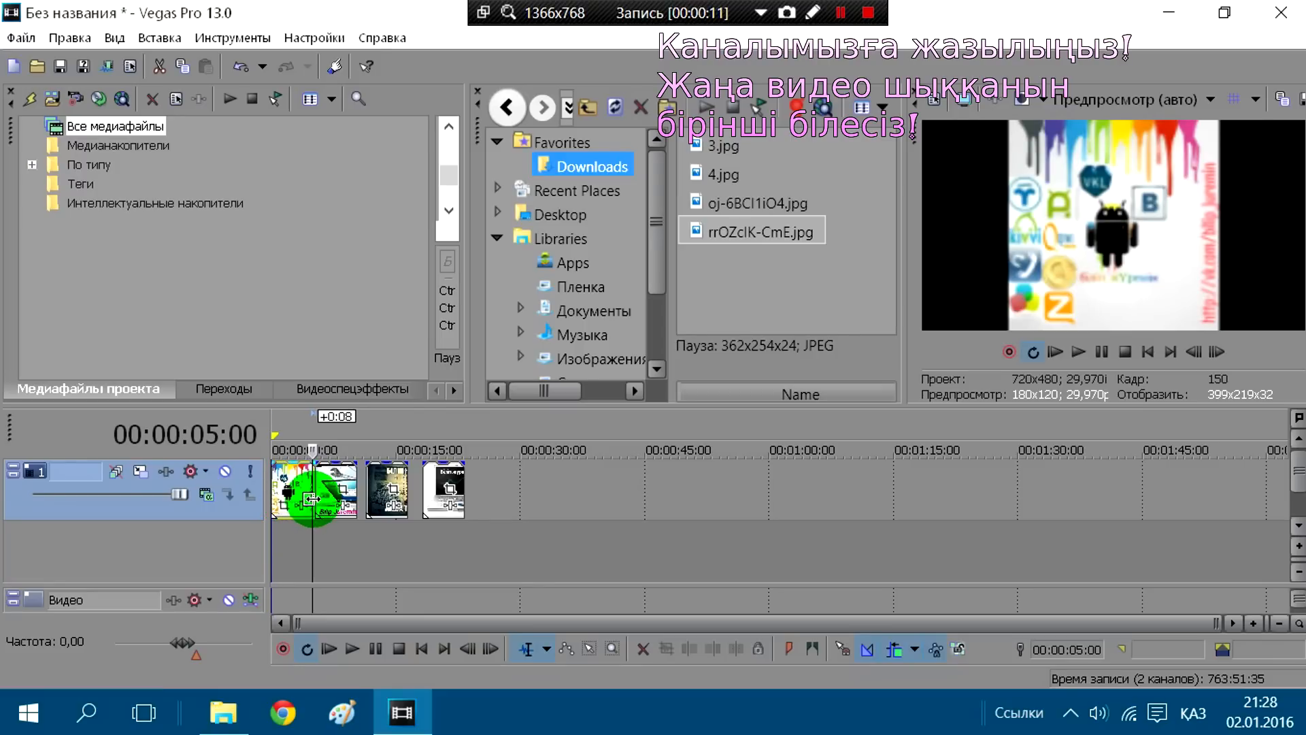
drag(303, 503, 300, 500)
Step: Apply the "Брызги краски" preset of the "Вытеснение градиента" transition to the end of the first clip
click(248, 388)
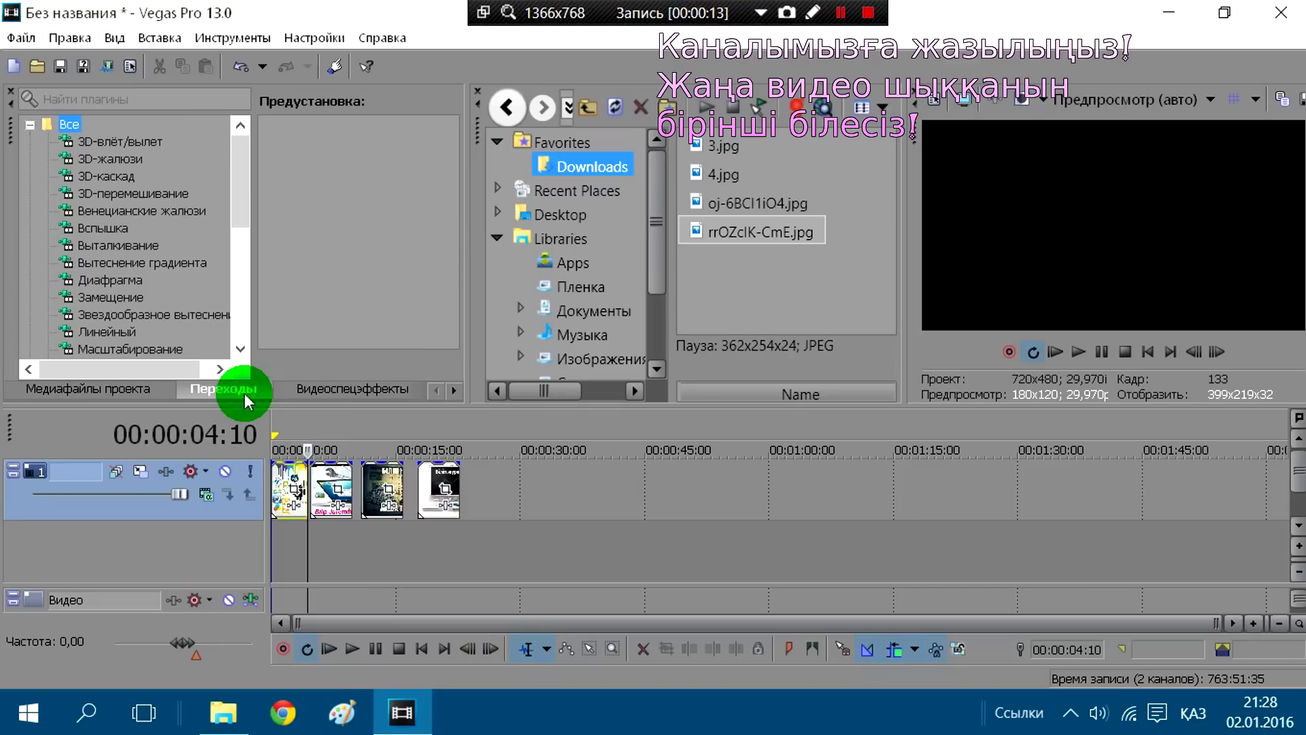
click(154, 218)
drag(443, 169, 430, 264)
click(102, 227)
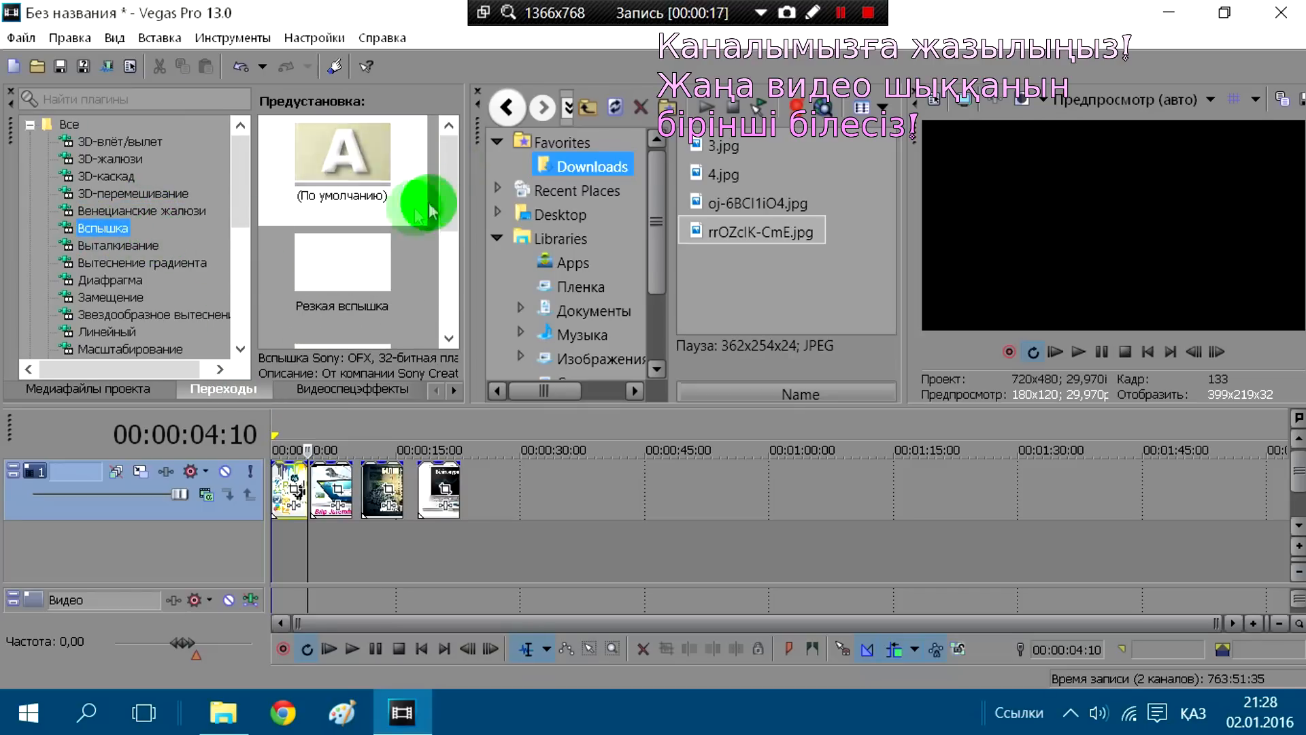
drag(454, 189, 452, 239)
click(136, 262)
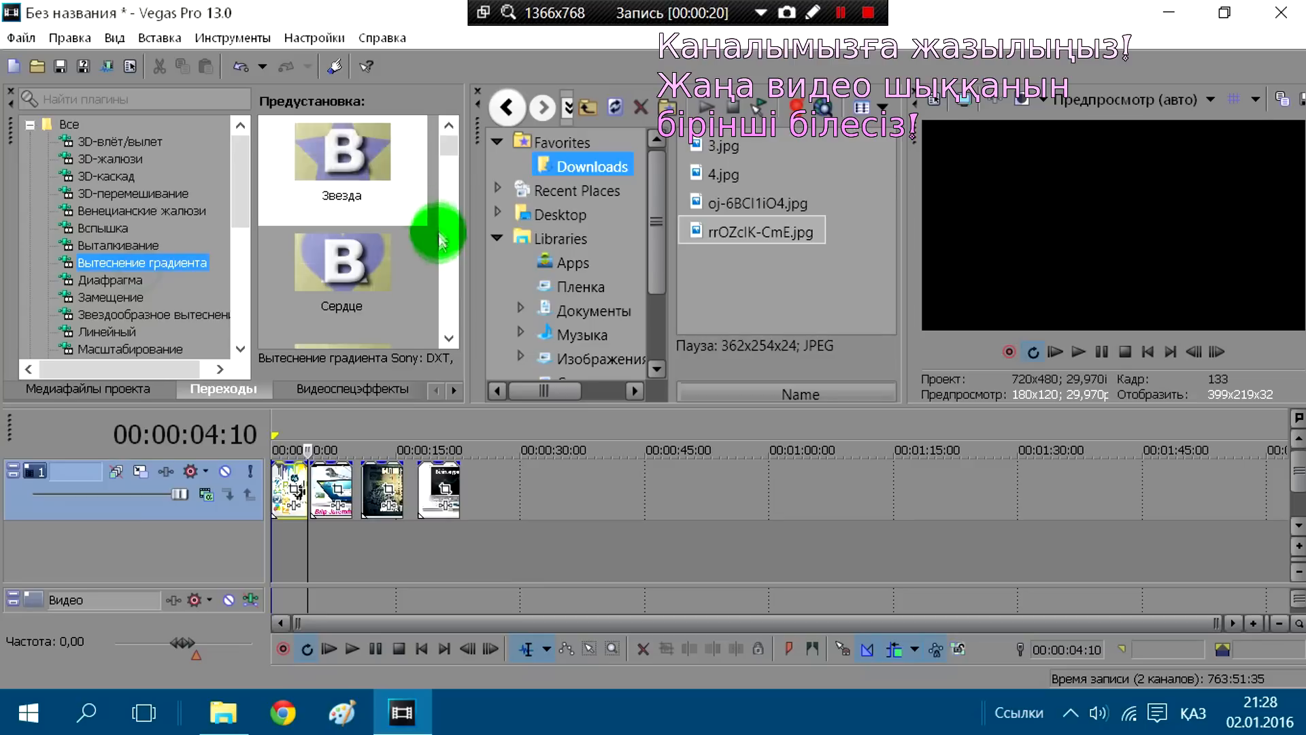
drag(457, 142, 442, 195)
click(357, 275)
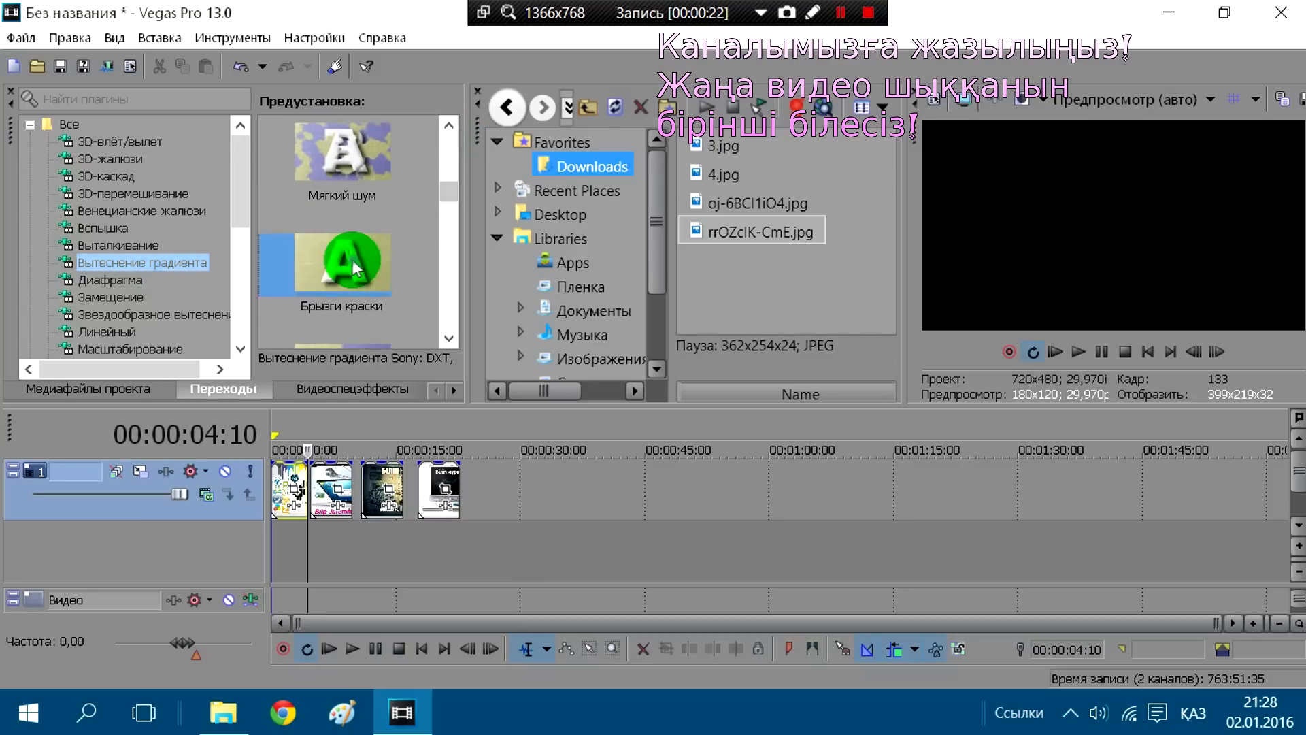
drag(362, 275, 319, 465)
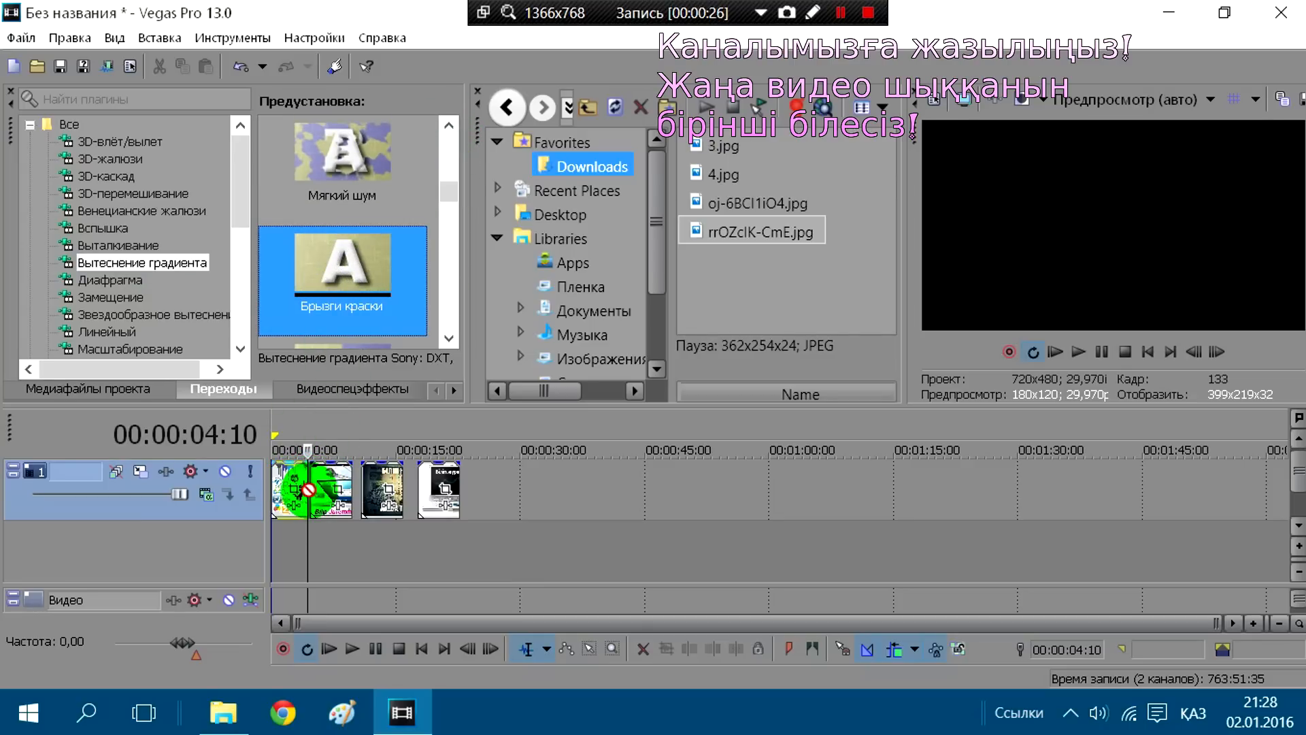
drag(309, 491, 311, 490)
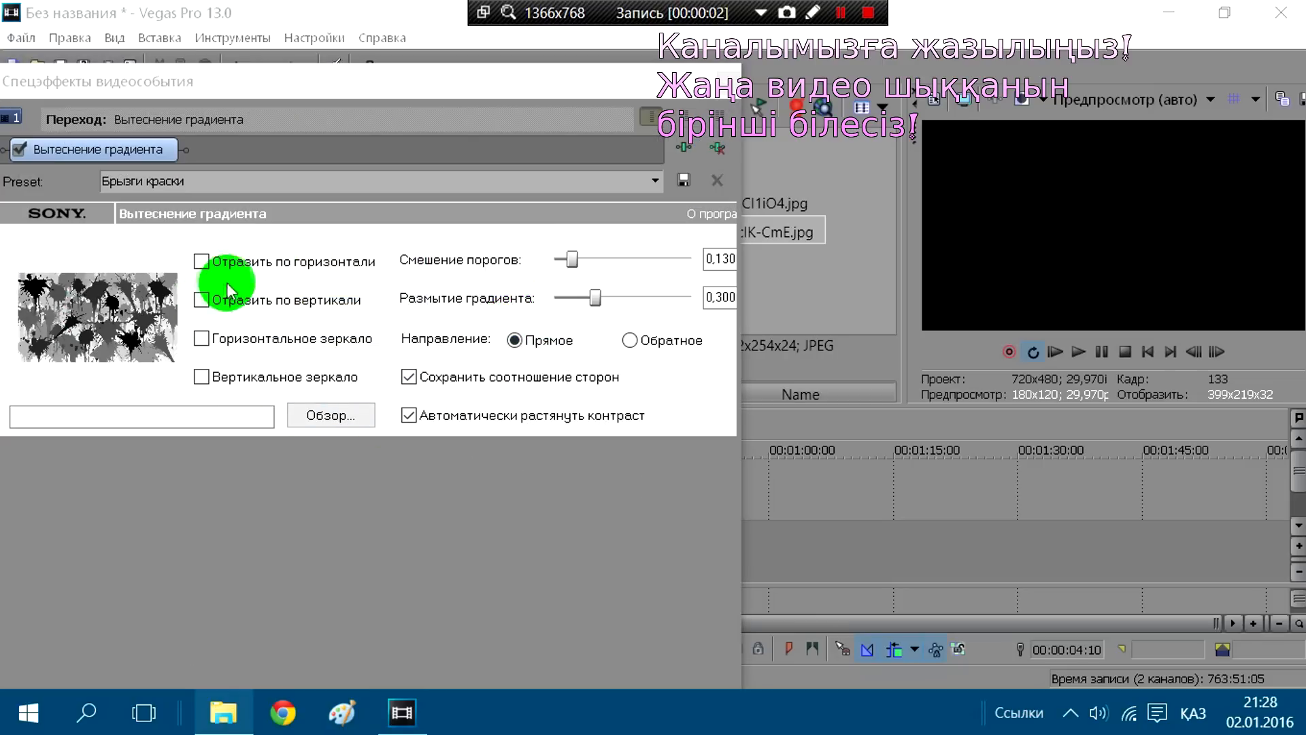
Step: Enable horizontal flip, vertical flip and horizontal mirror for the paint-splash transition and set its threshold blending to 0.429
click(212, 267)
click(202, 300)
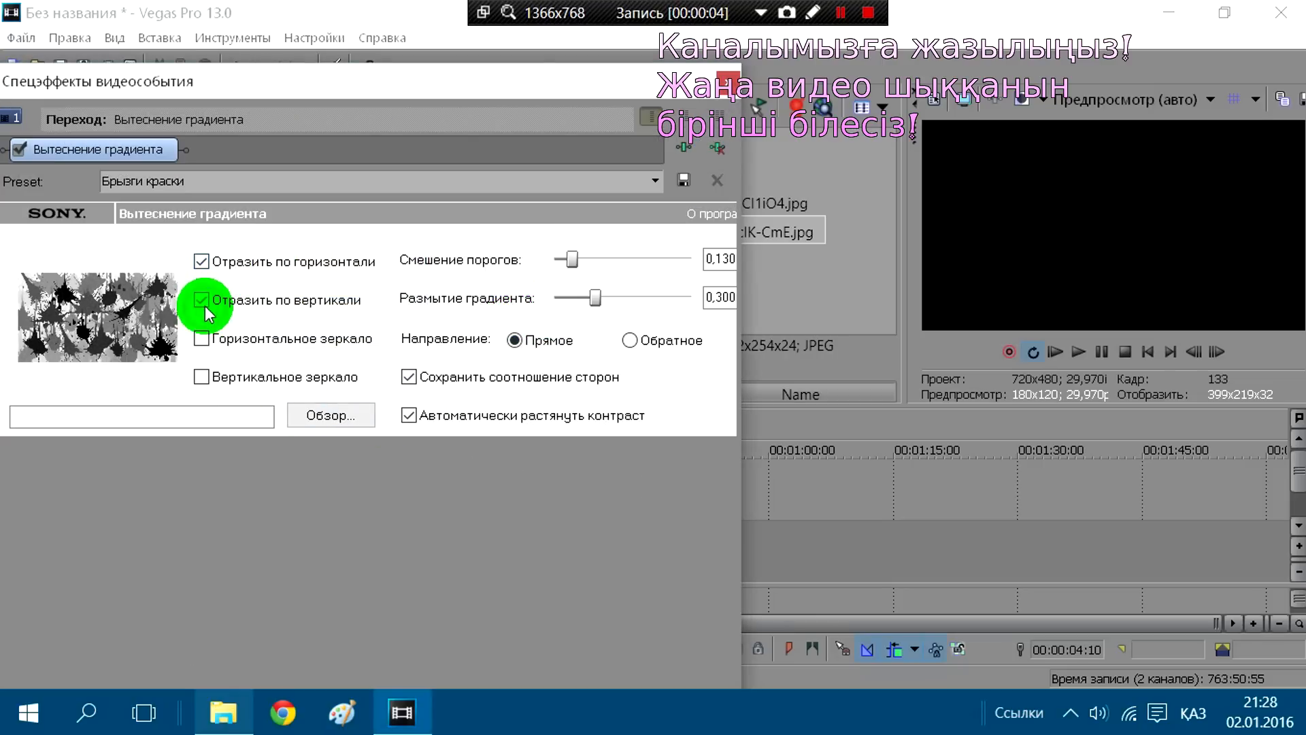
click(202, 339)
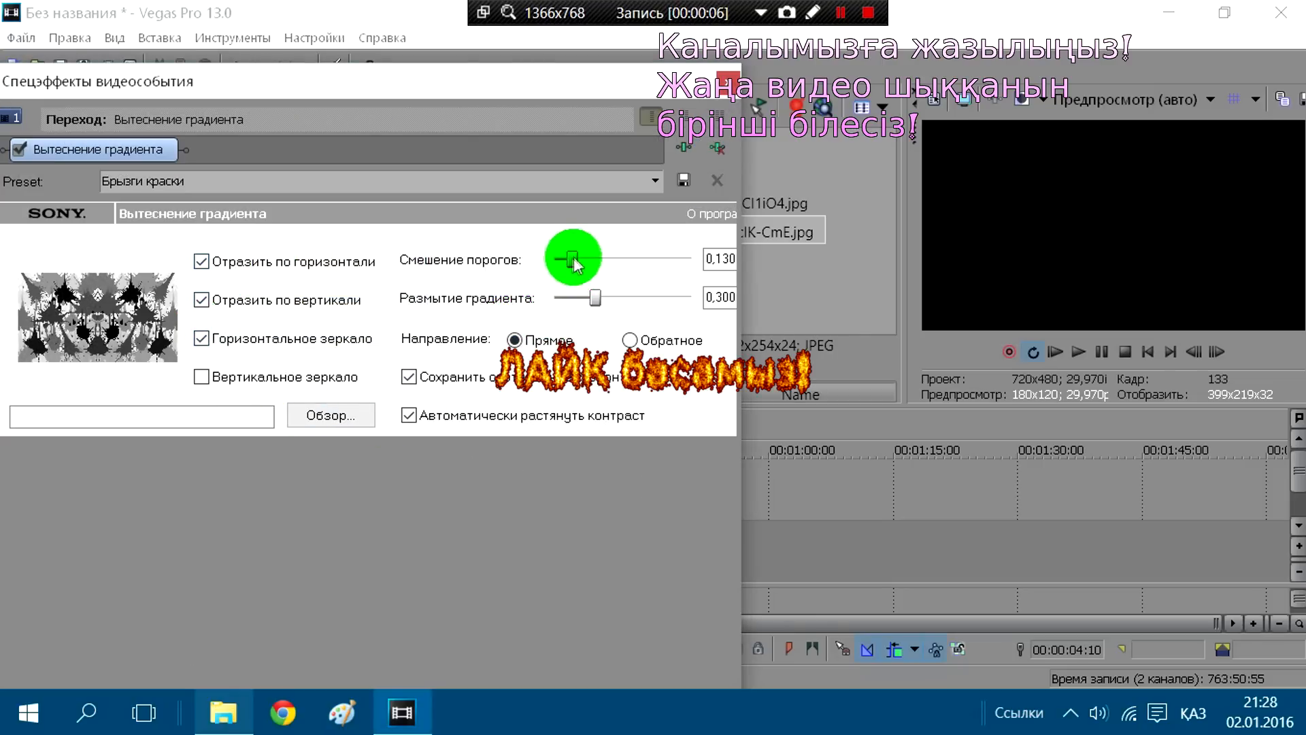
drag(609, 271, 613, 269)
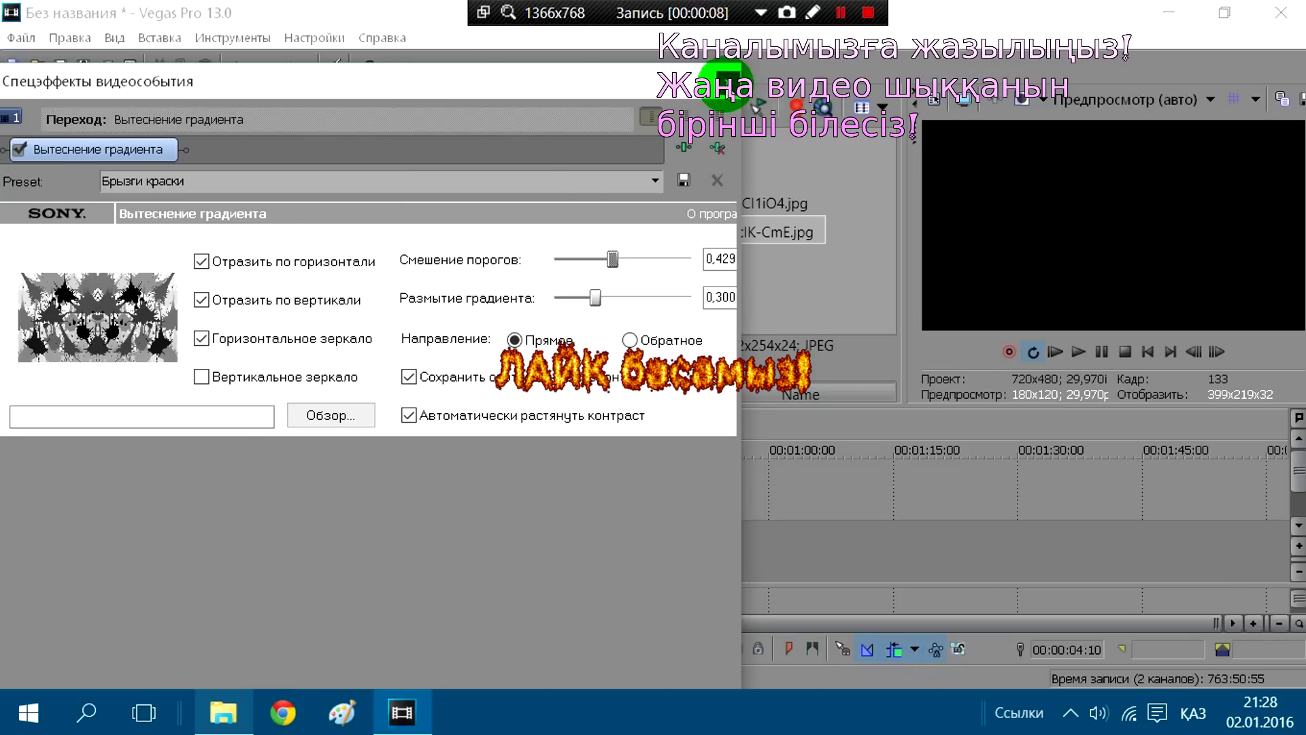
click(728, 82)
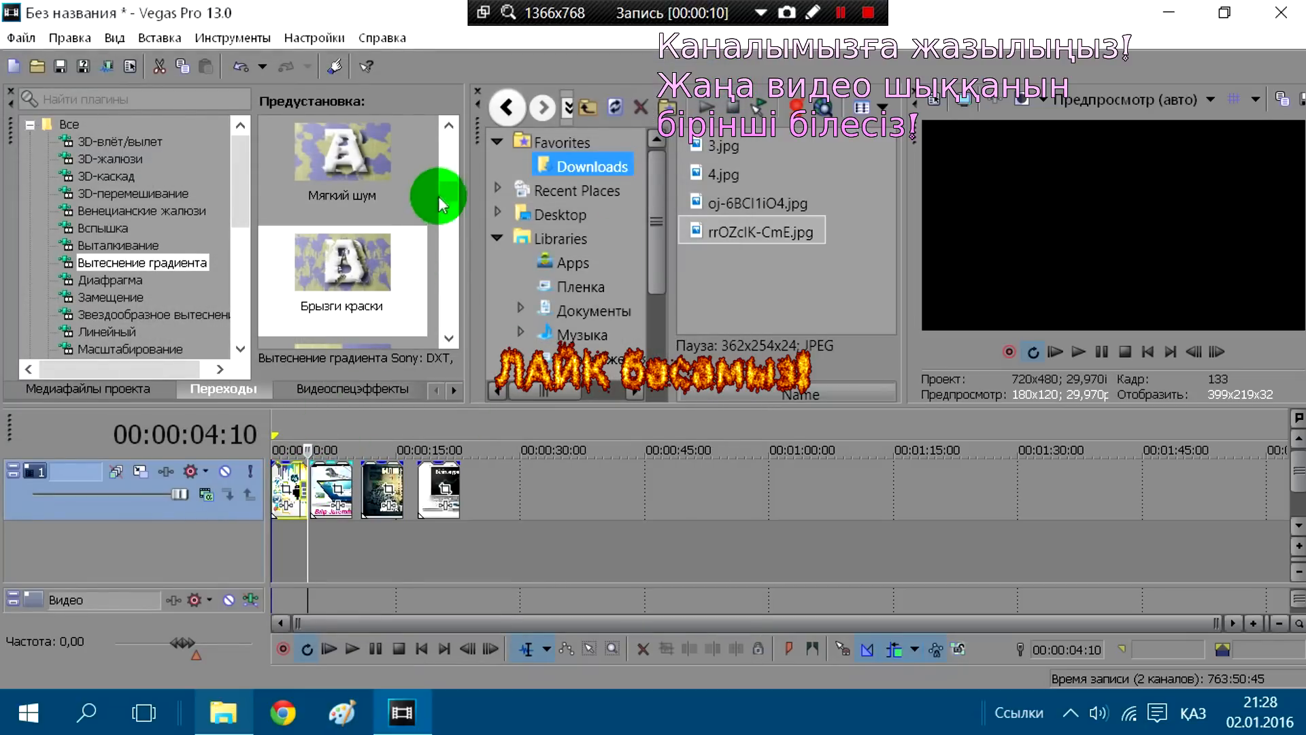
Step: Apply the "Вертикальные полосы" preset of "Вытеснение градиента" to the start of the second clip and adjust its gradient blur
scroll(441, 204, down, 2)
drag(338, 233, 316, 505)
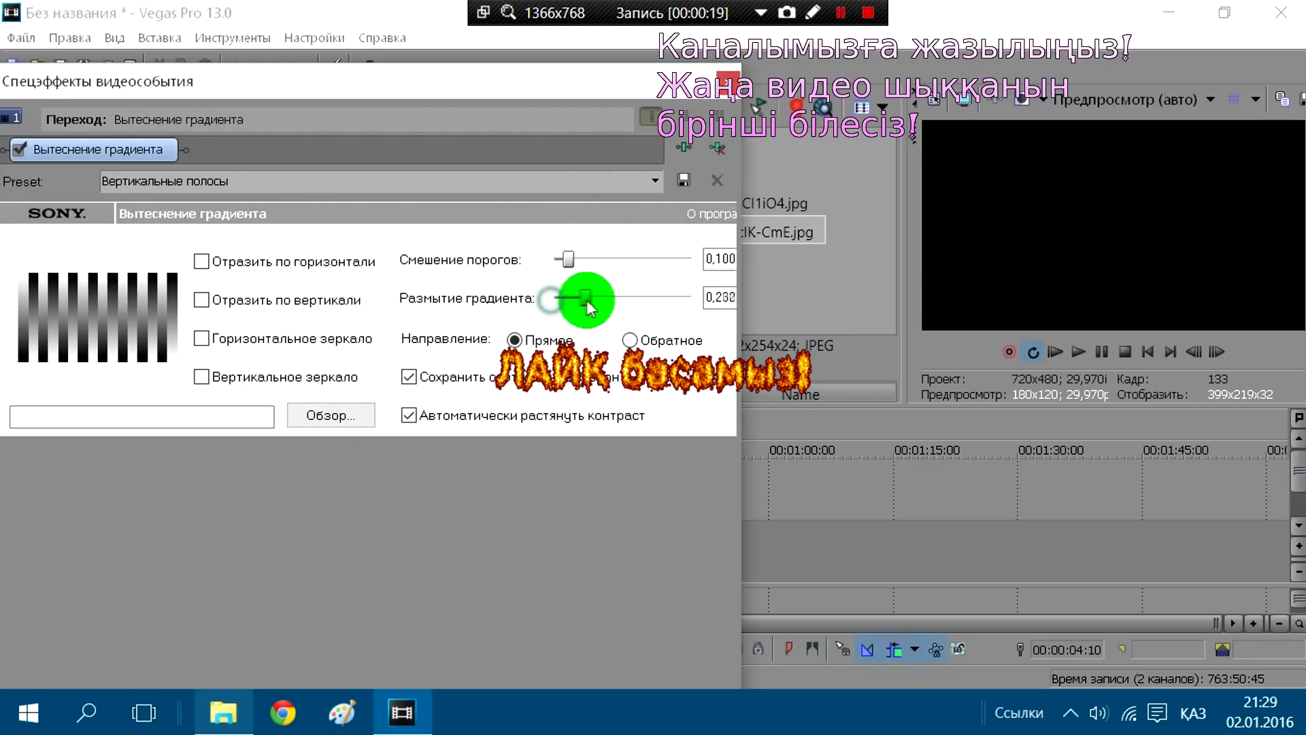
click(727, 80)
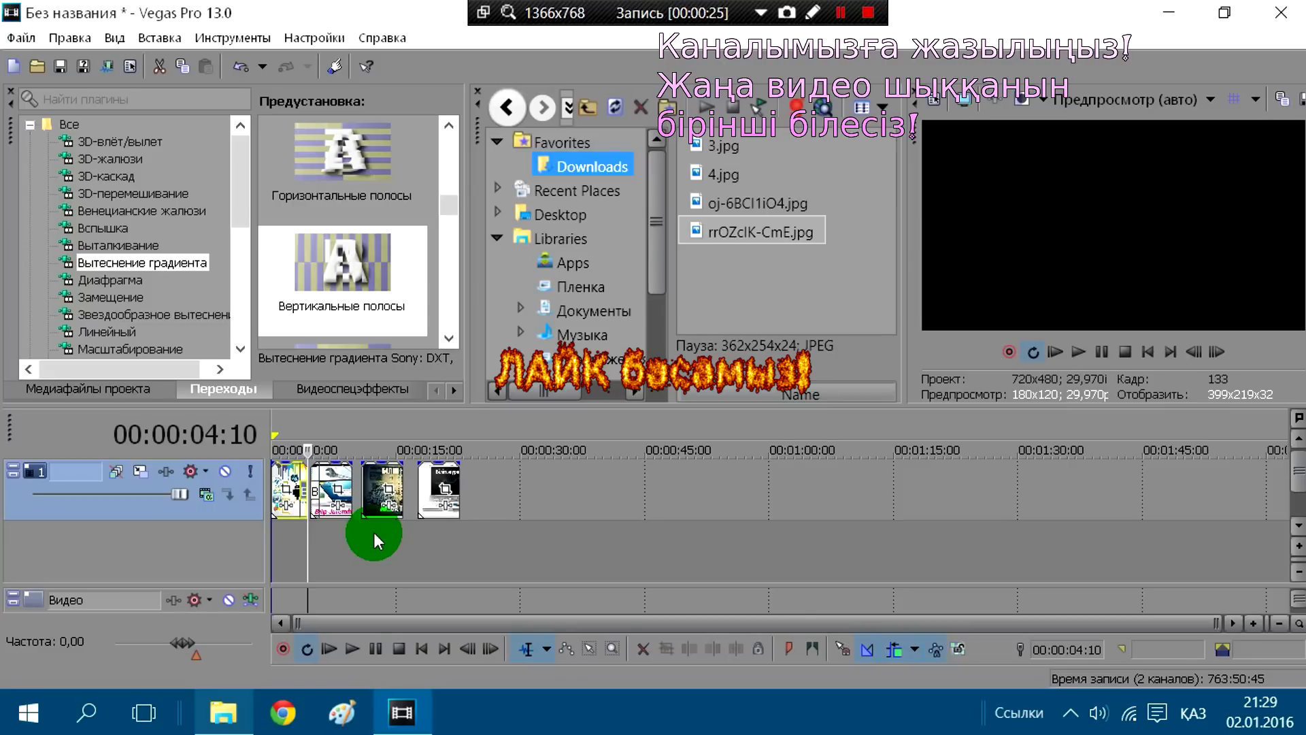
Step: Play the timeline from about 00:00:03:06 to preview the transitions between the first two clips
scroll(374, 532, up, 1)
scroll(376, 532, up, 3)
drag(513, 488, 502, 488)
click(387, 484)
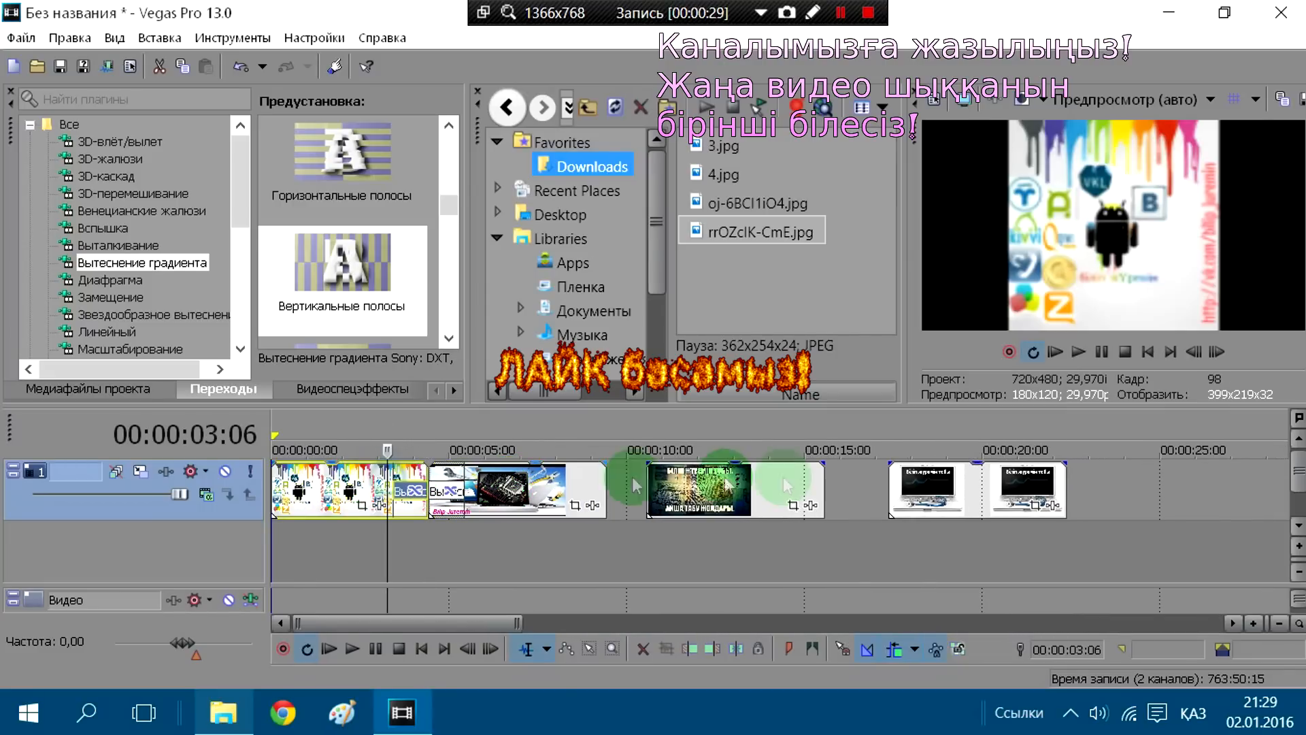
click(1078, 351)
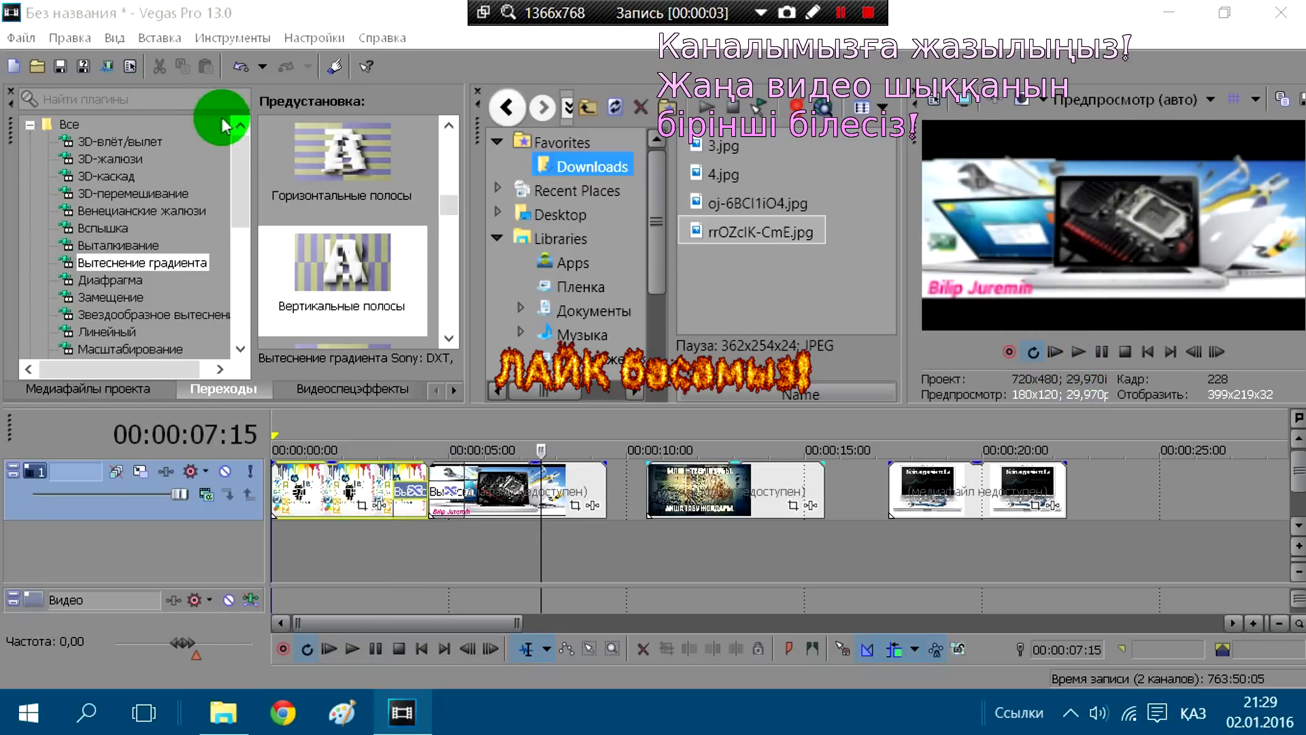
Step: Apply the vertical, inward, borderless preset of the "Шторка" transition to the start of the third clip
drag(239, 155, 169, 283)
click(102, 304)
double_click(102, 304)
drag(249, 259, 233, 326)
click(97, 278)
drag(324, 250, 647, 491)
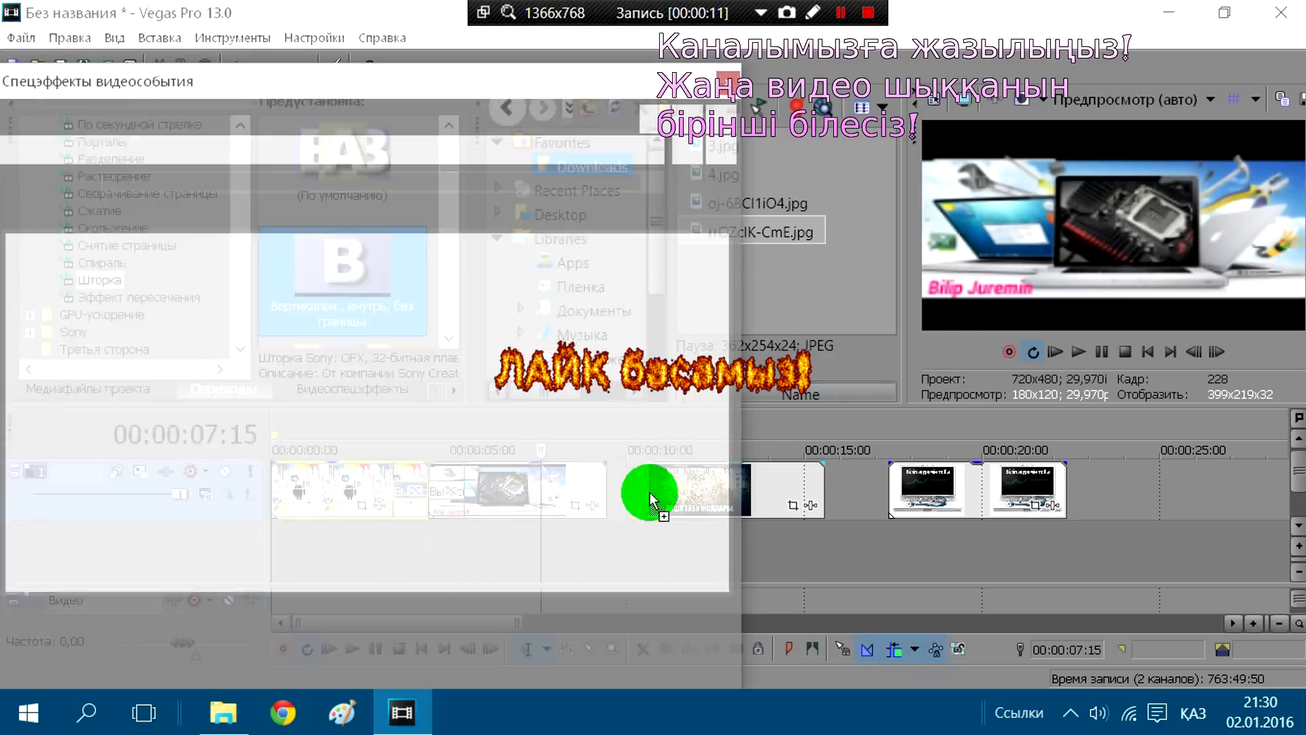
Step: Adjust the "Шторка" transition's settings and move the third clip up against the end of the second clip
click(196, 257)
click(191, 294)
click(728, 83)
drag(712, 500, 672, 494)
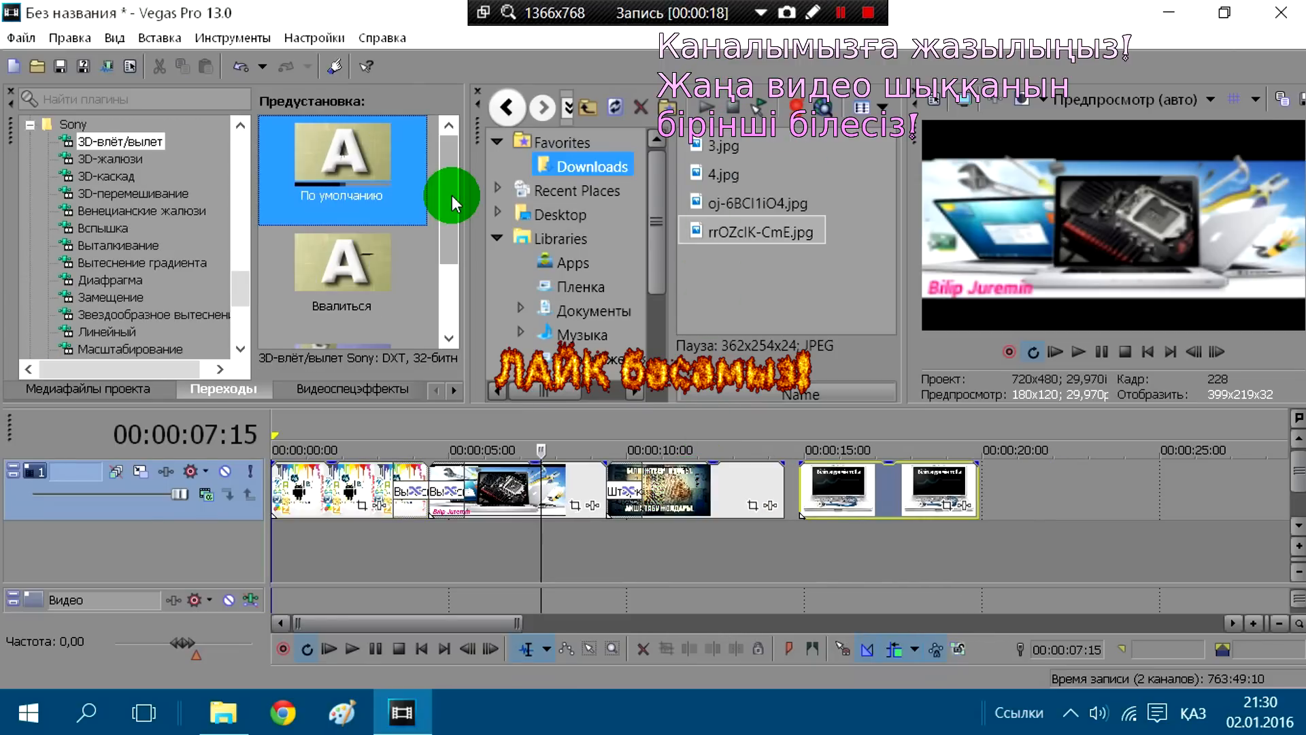
Step: Apply the "Пролететь" preset of the "3D-влёт/вылет" transition to the start of the fourth clip
drag(452, 177, 452, 177)
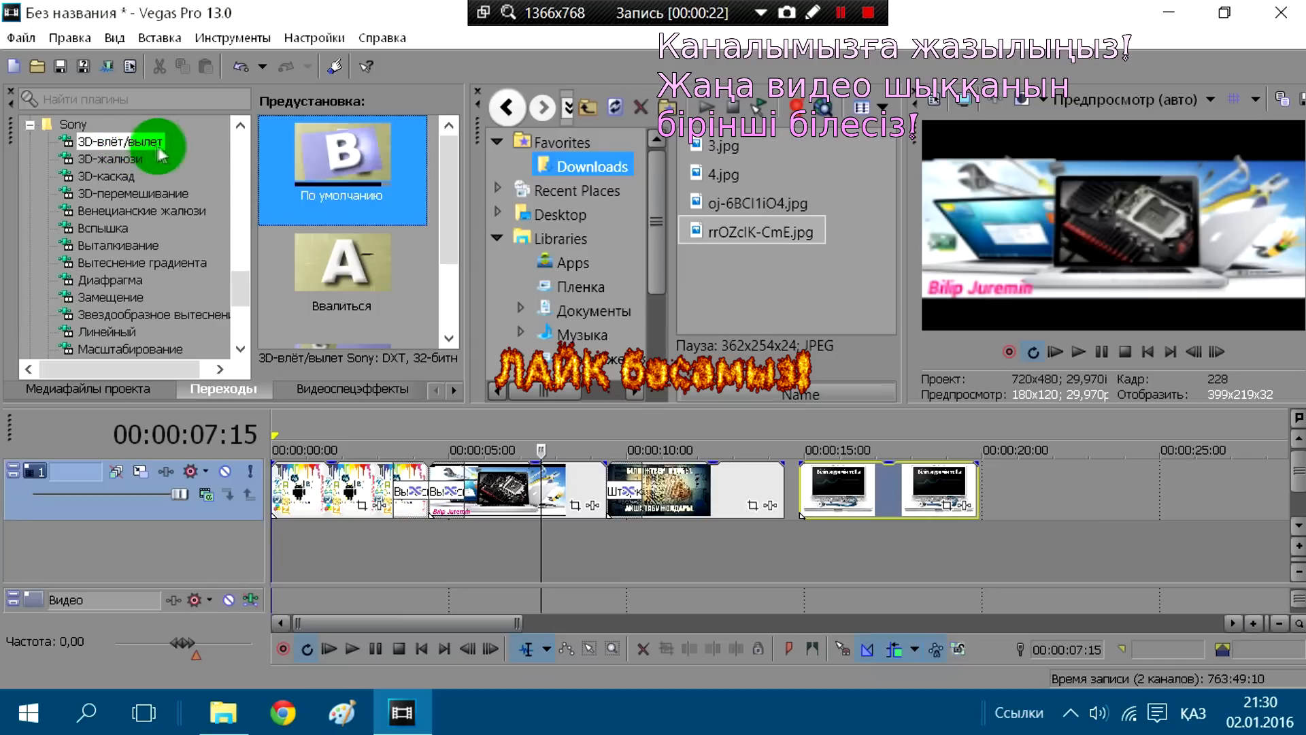
drag(447, 208, 448, 279)
click(319, 291)
drag(317, 283, 557, 368)
drag(685, 409, 804, 506)
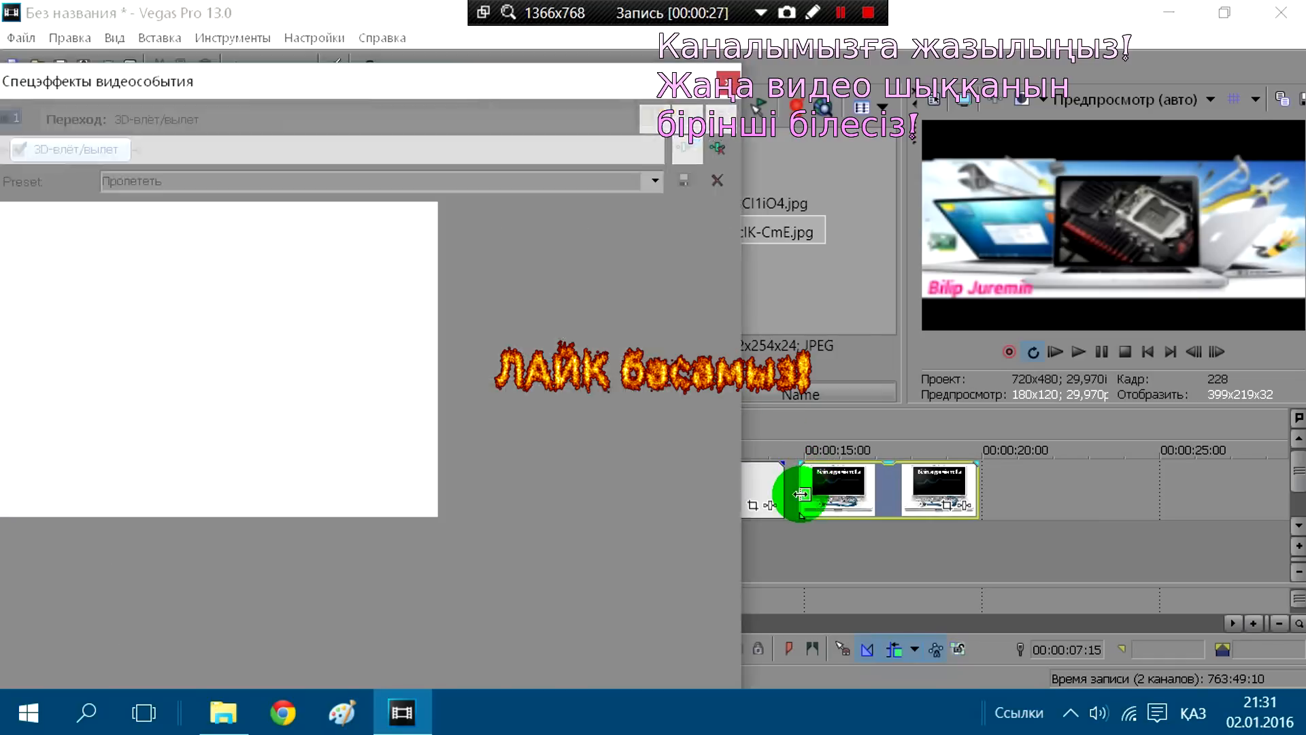
Step: Set the 3D transition's X/Y/Z end position to 0.246, 0.368, 2.54 and rotation to 3.06, 2.6, 4.2, and move the fourth clip against the third
drag(144, 262, 203, 287)
drag(153, 361, 186, 362)
drag(124, 393, 204, 426)
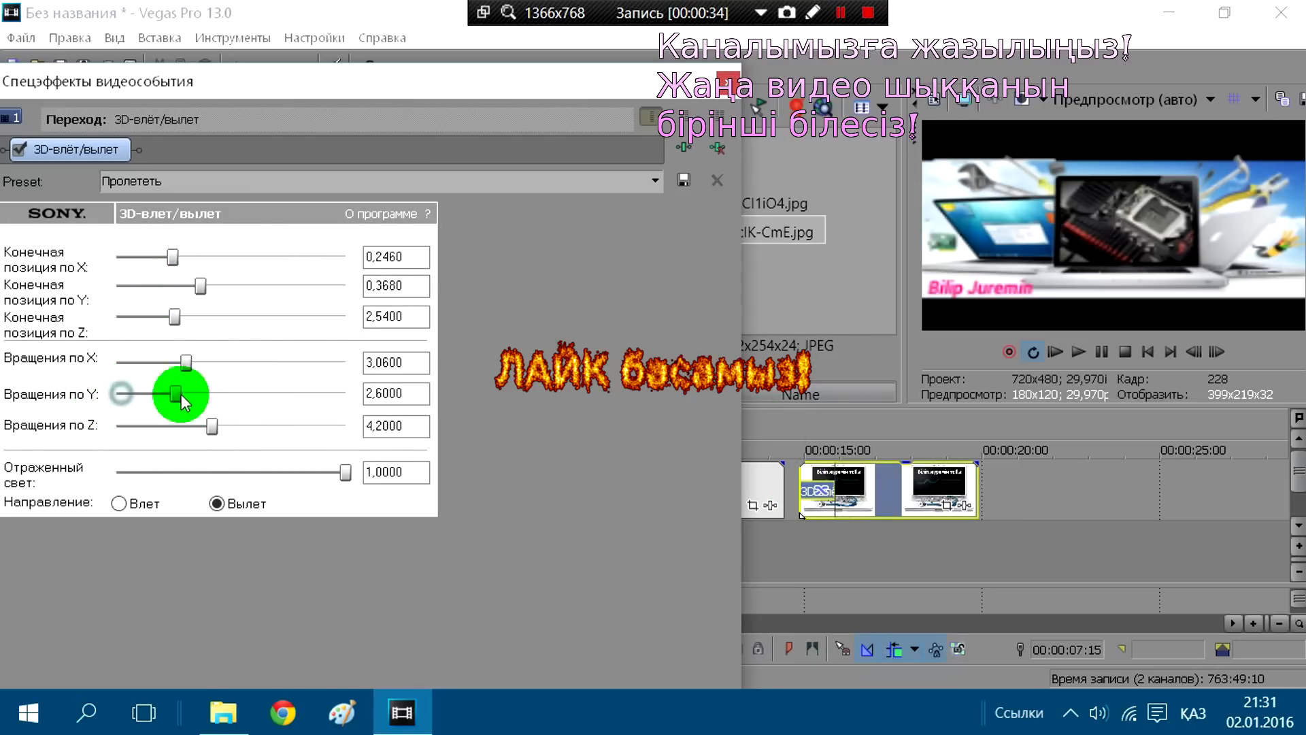
click(728, 79)
drag(887, 487, 877, 493)
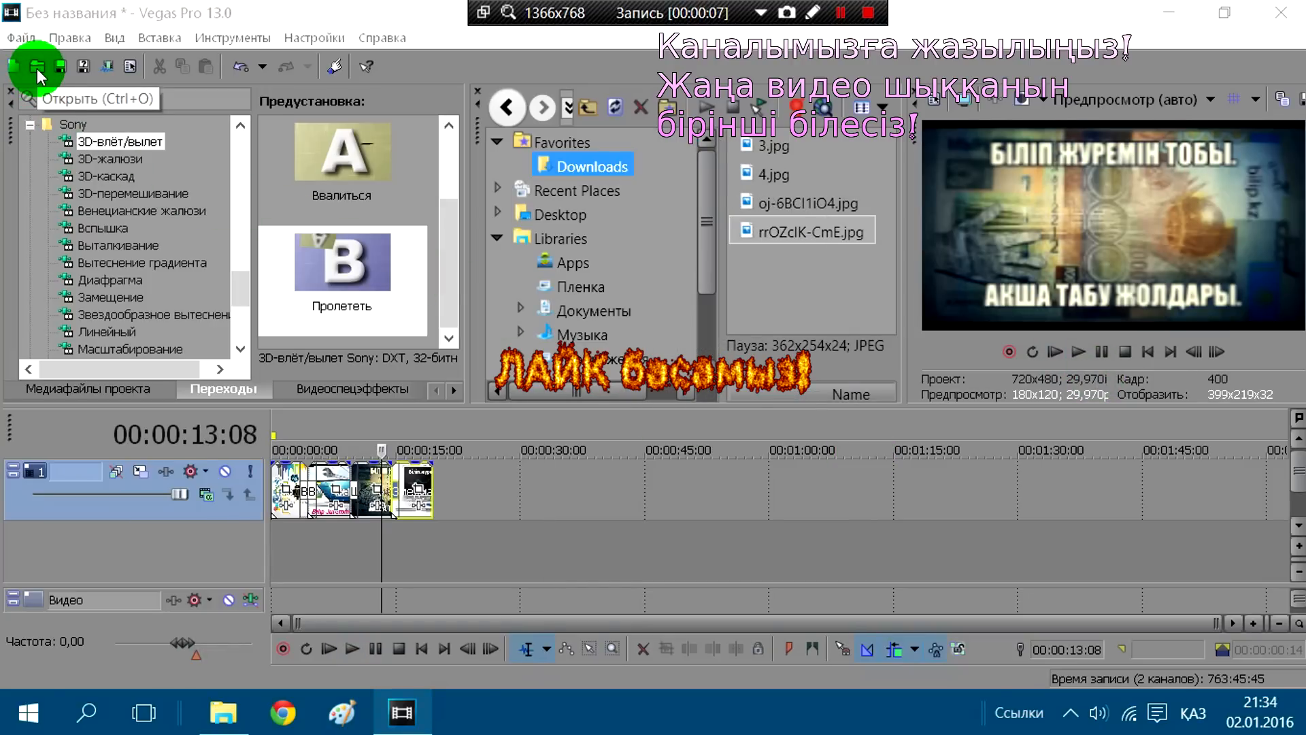
Step: Import the Bring_it_up MP3 audio file from the "YouTube музыка" folder in Documents into the project
click(36, 67)
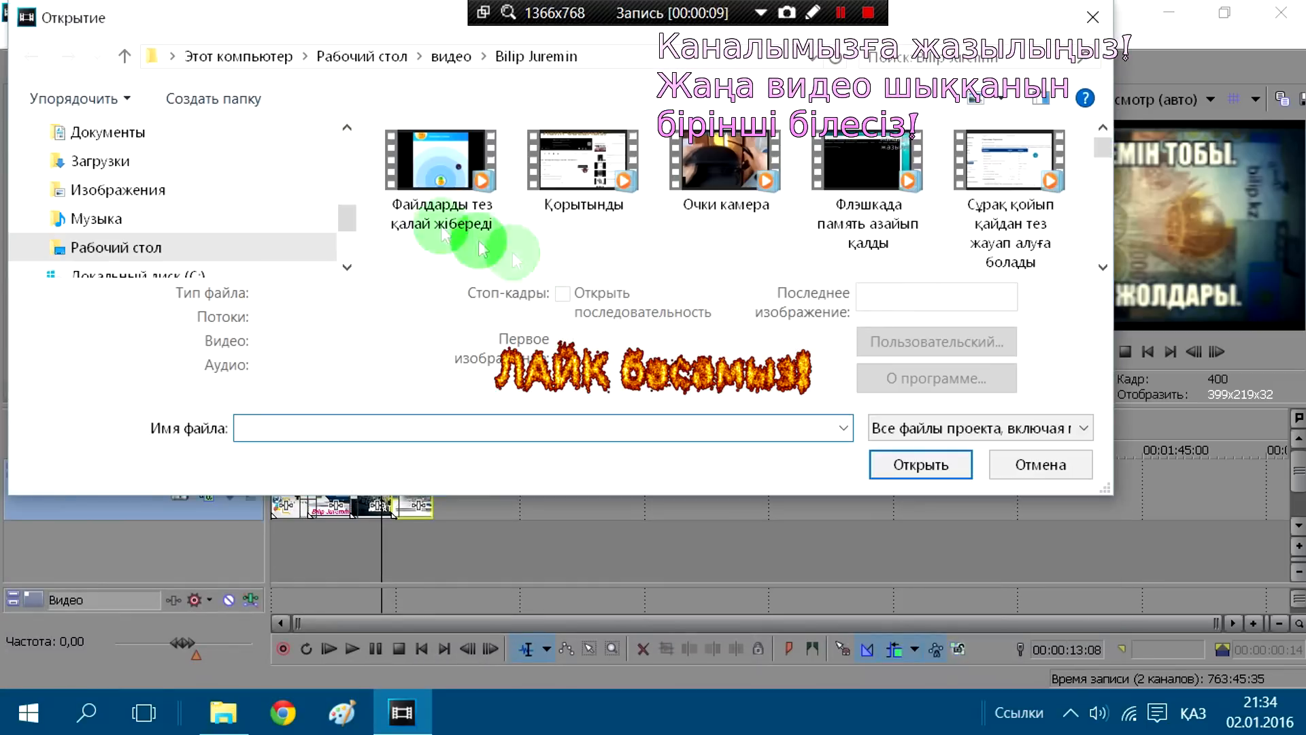
click(115, 133)
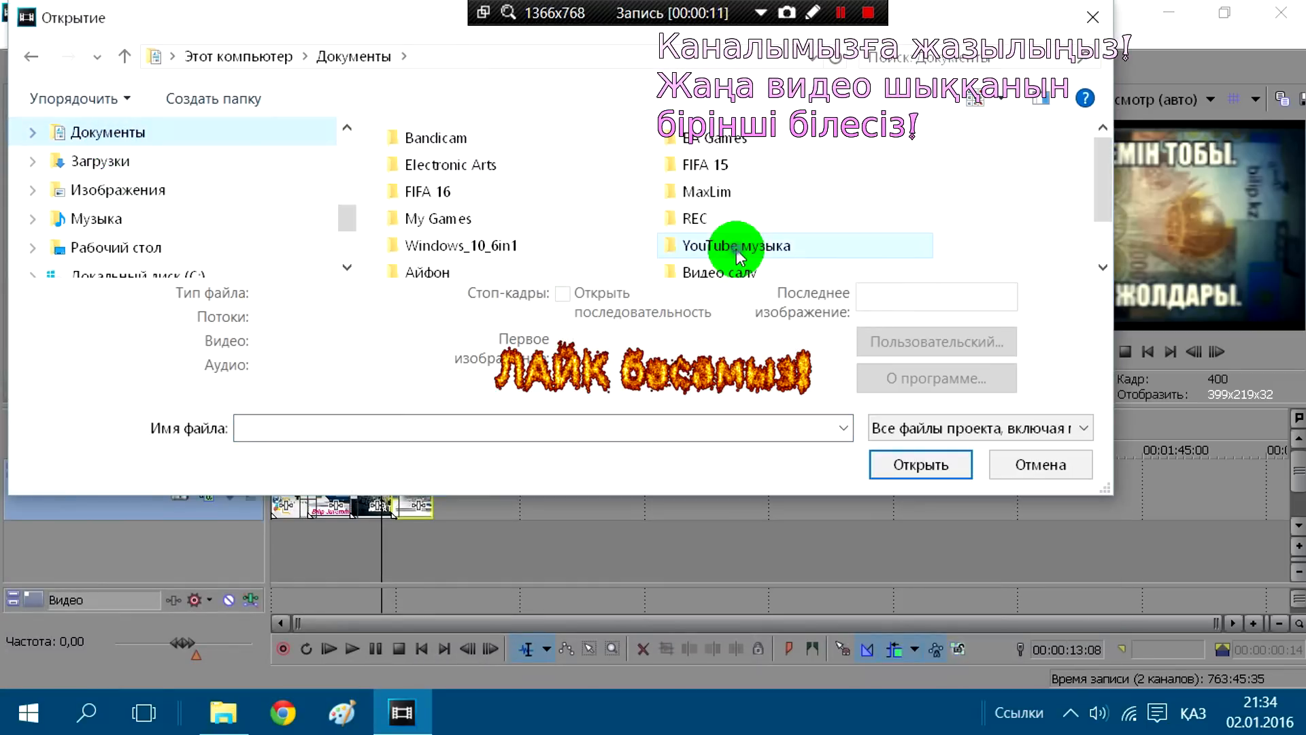
double_click(738, 246)
click(453, 178)
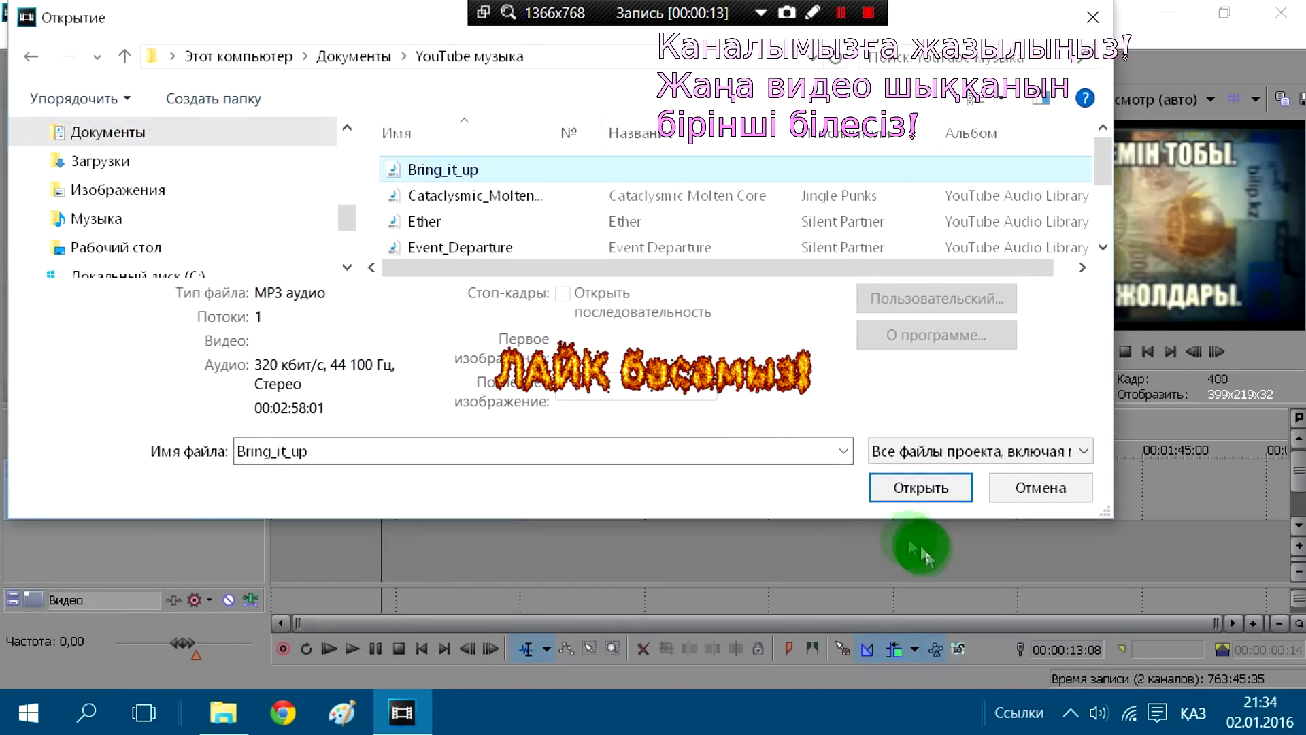
click(921, 491)
Step: Trim the music clip to end at 00:00:19:23 and select the time range from the timeline's start to that point
drag(579, 549, 431, 542)
click(1170, 549)
drag(1195, 543, 379, 534)
scroll(402, 534, up, 3)
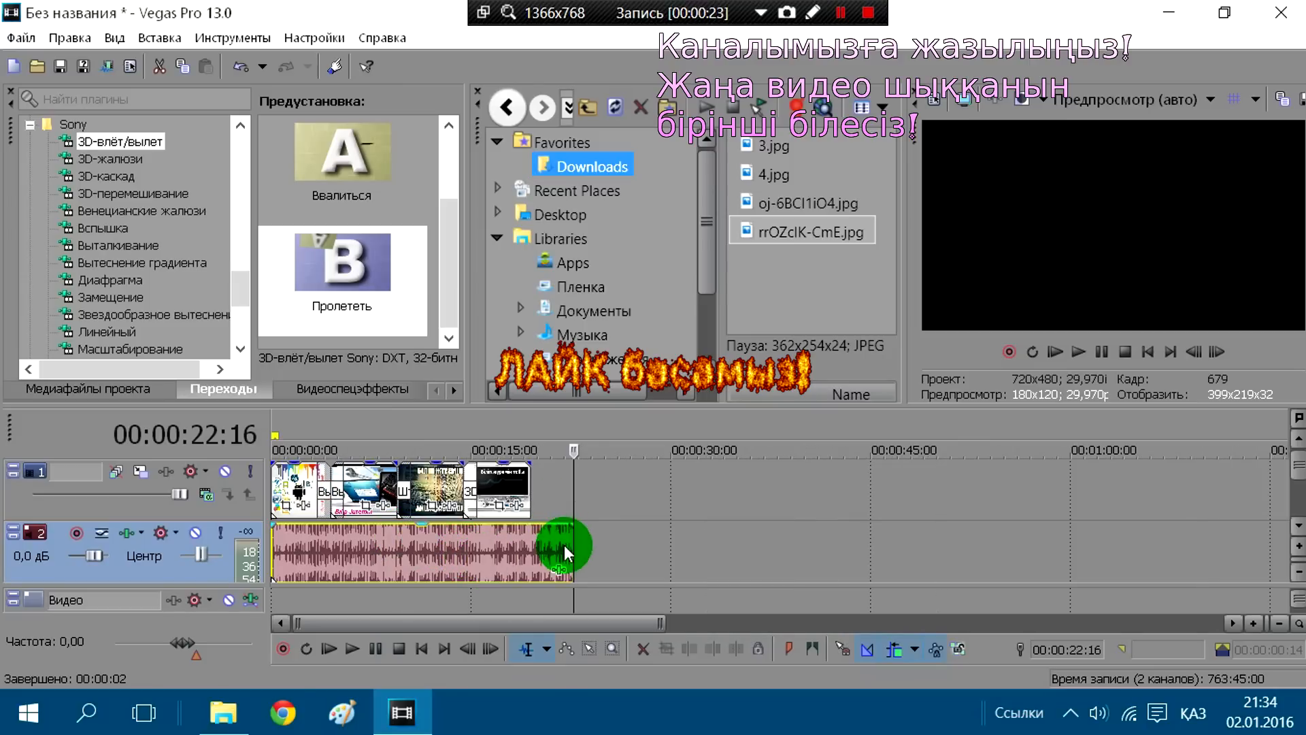
click(534, 548)
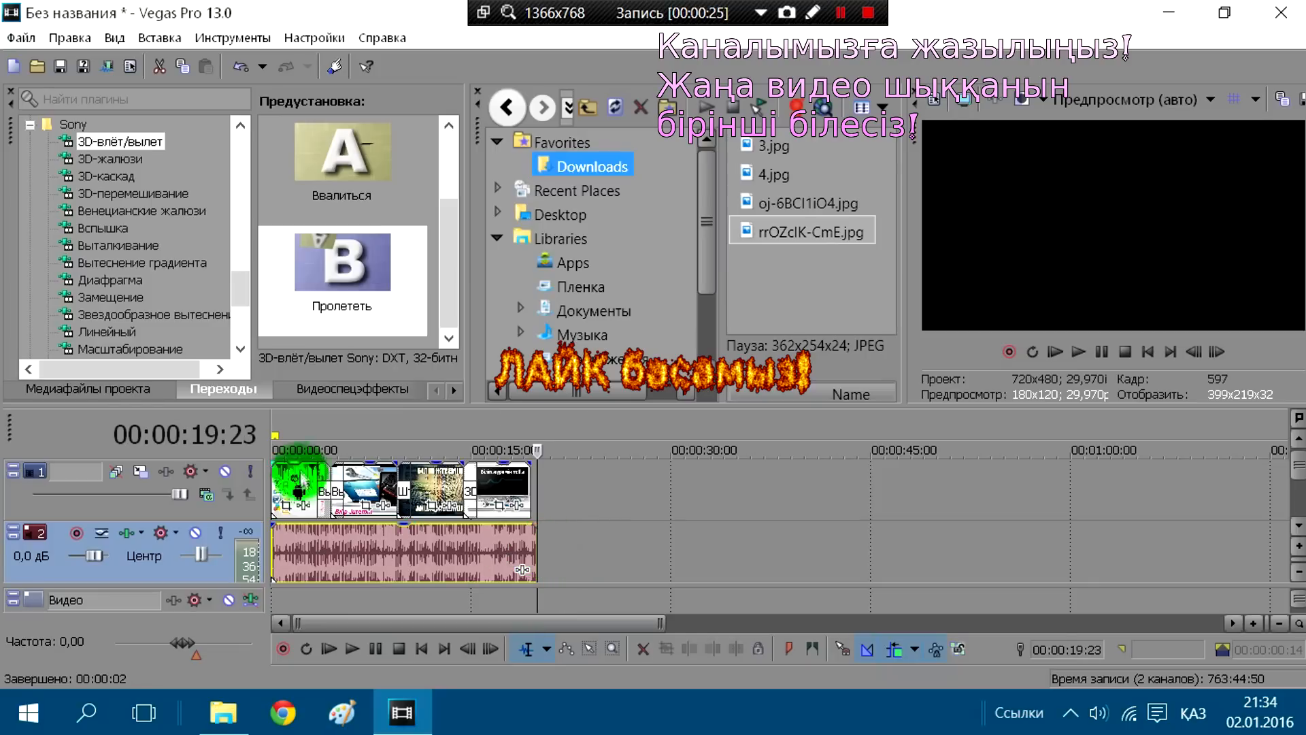
drag(272, 436, 536, 436)
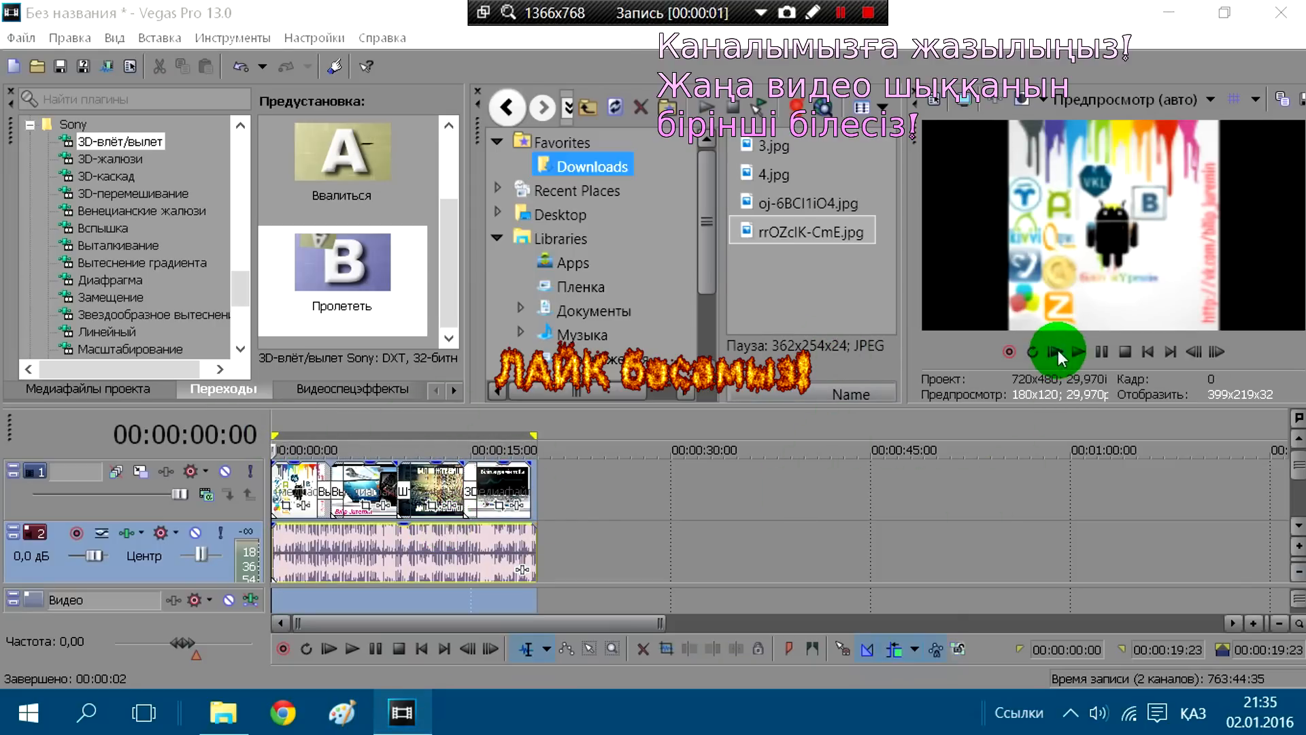
Step: Play the slideshow from the beginning with an enlarged video preview, and restore enough timeline height to show the music track
click(1057, 352)
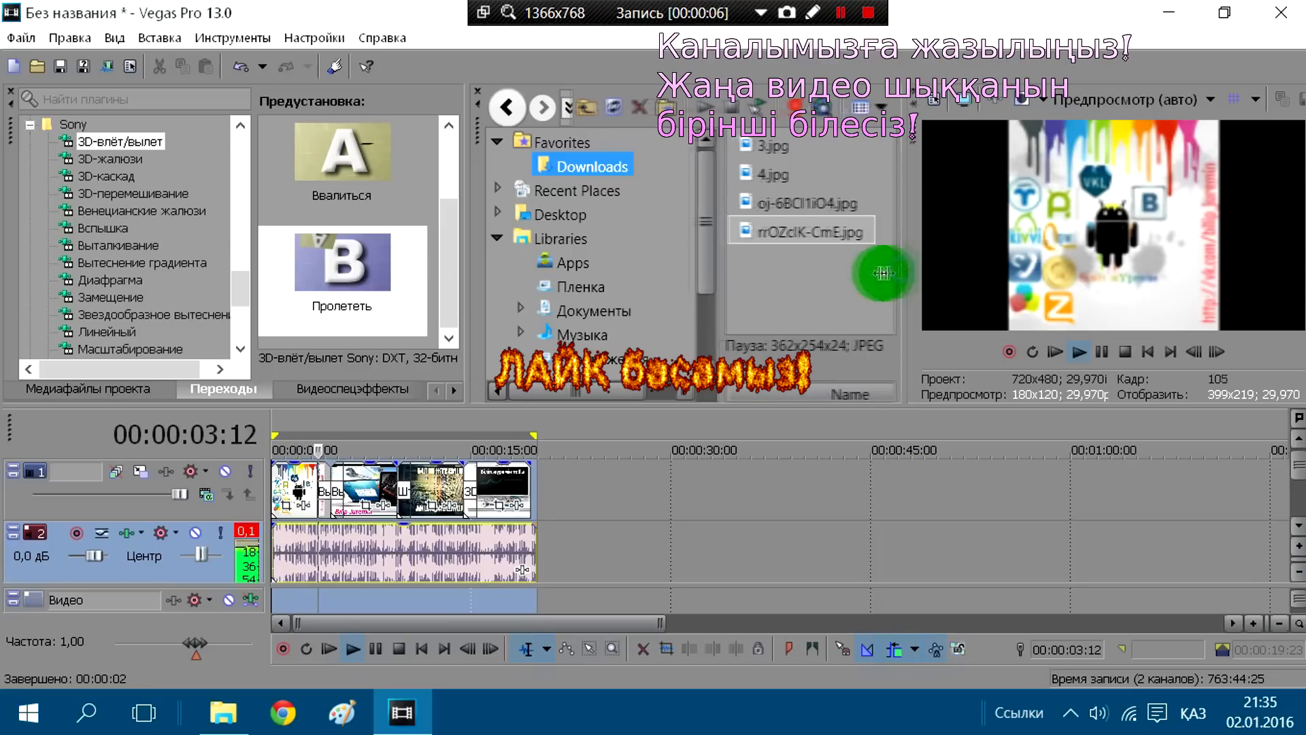
drag(906, 272, 822, 275)
drag(1035, 406, 1019, 471)
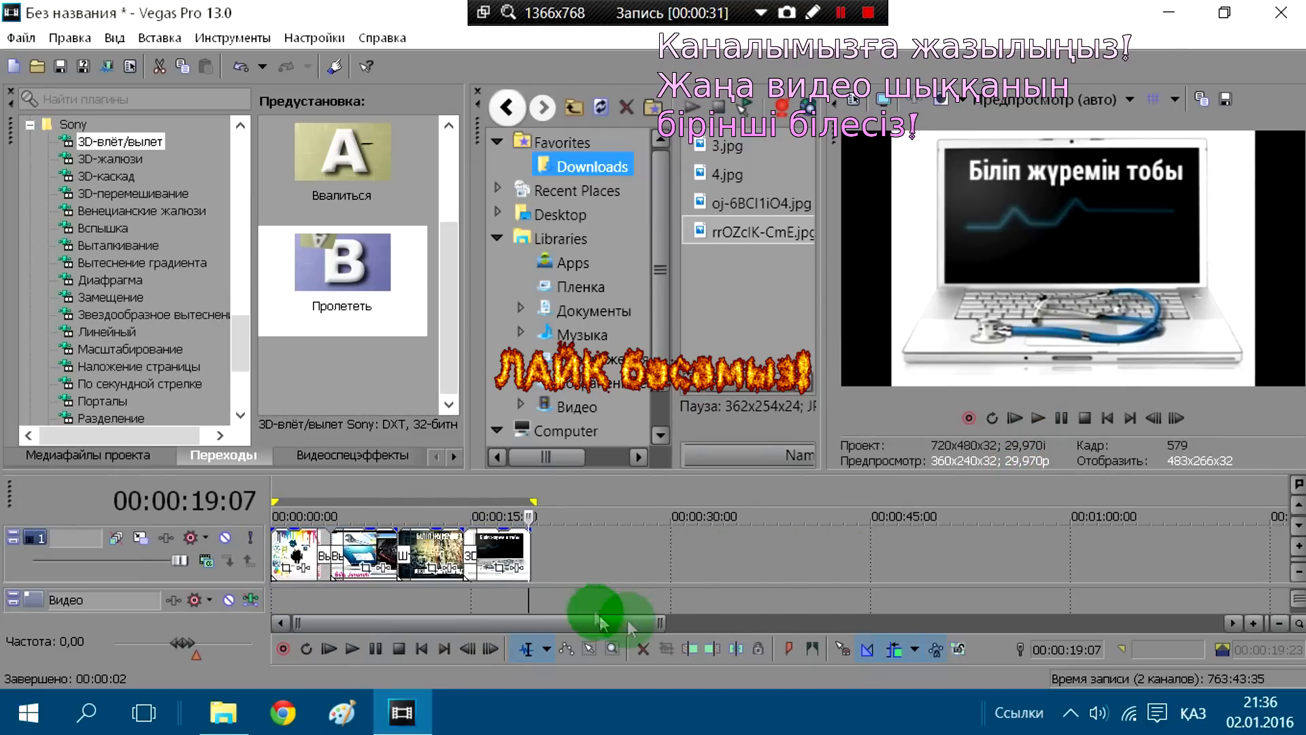
click(751, 474)
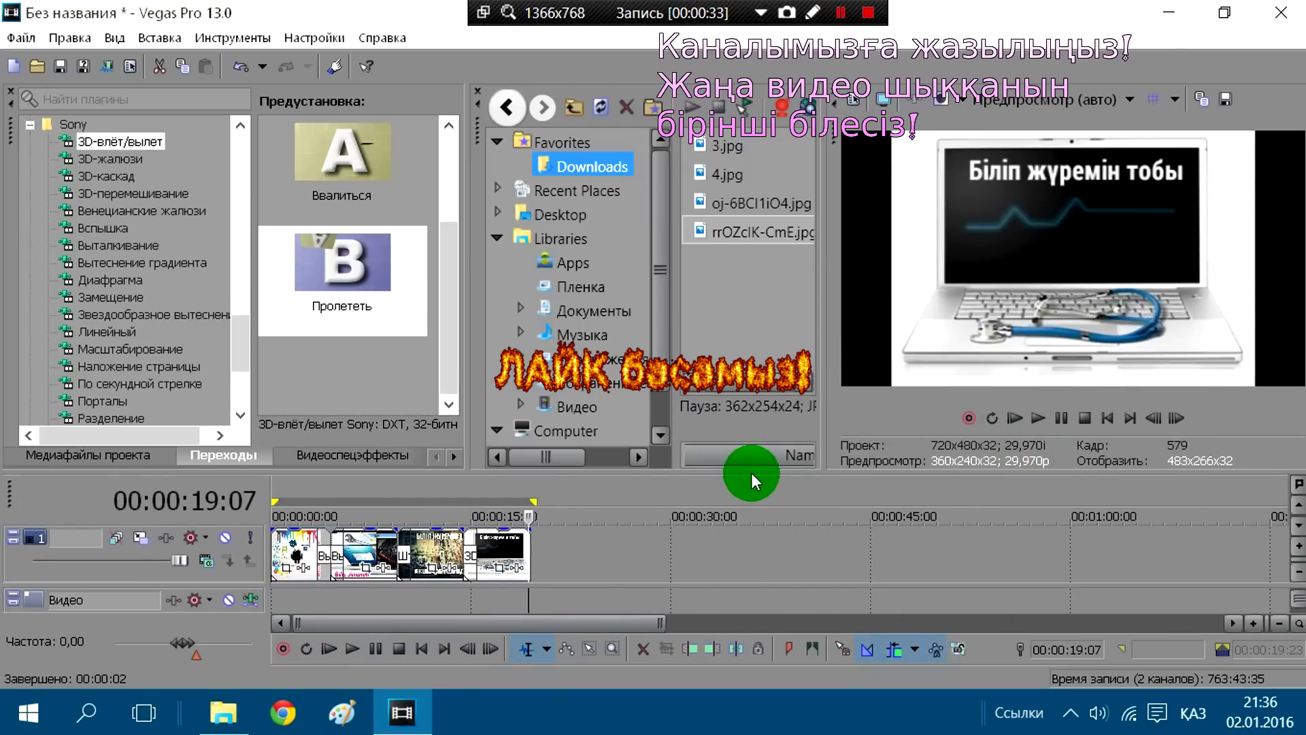
drag(751, 472, 749, 415)
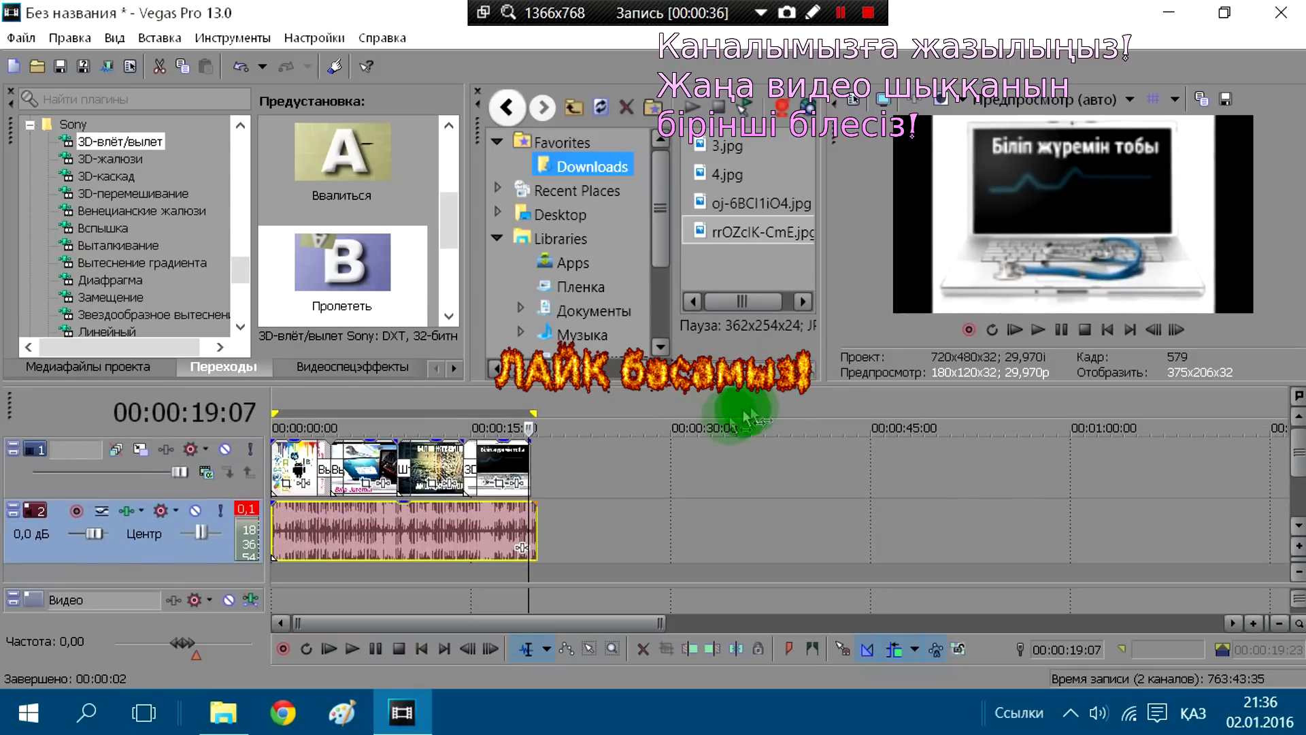
Step: Set the project's video template to HDV 1080-60i (1440x1080; 29,970 fps) with full-resolution rendering quality "Наилучшее"
click(134, 69)
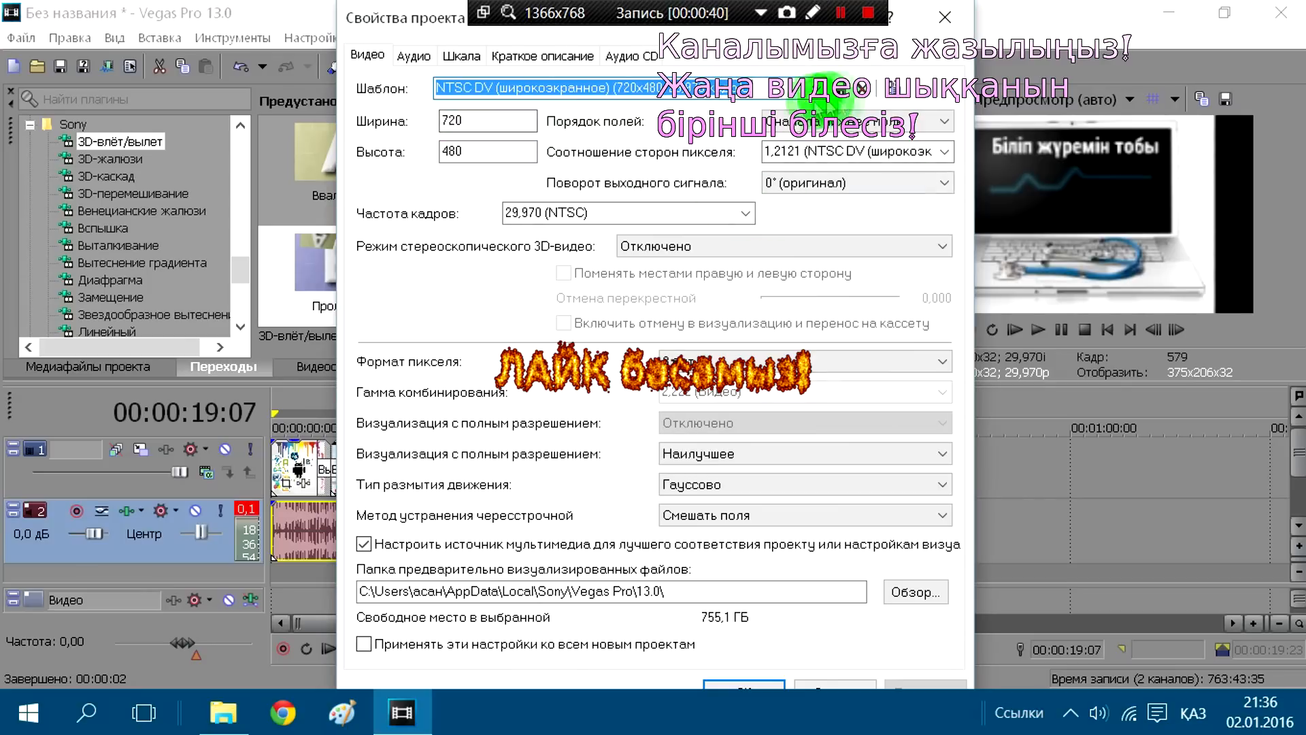
click(828, 96)
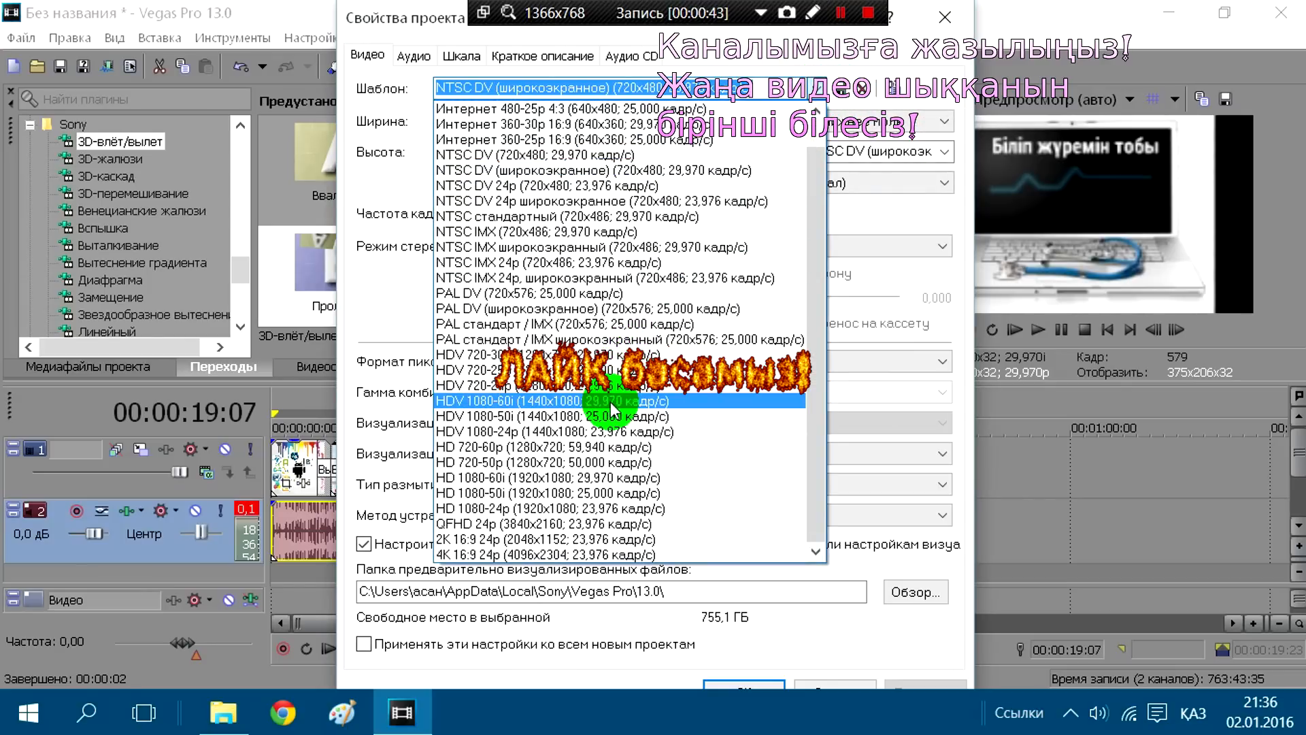
click(612, 402)
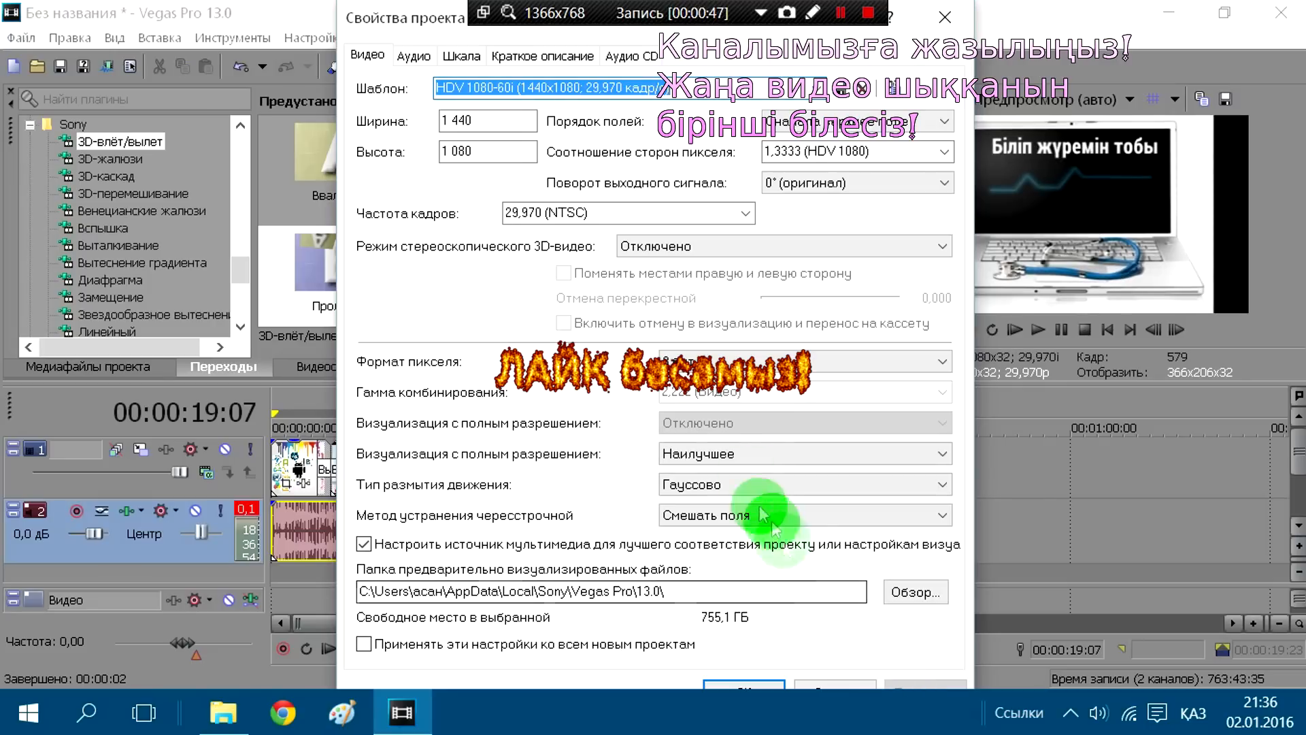
click(689, 454)
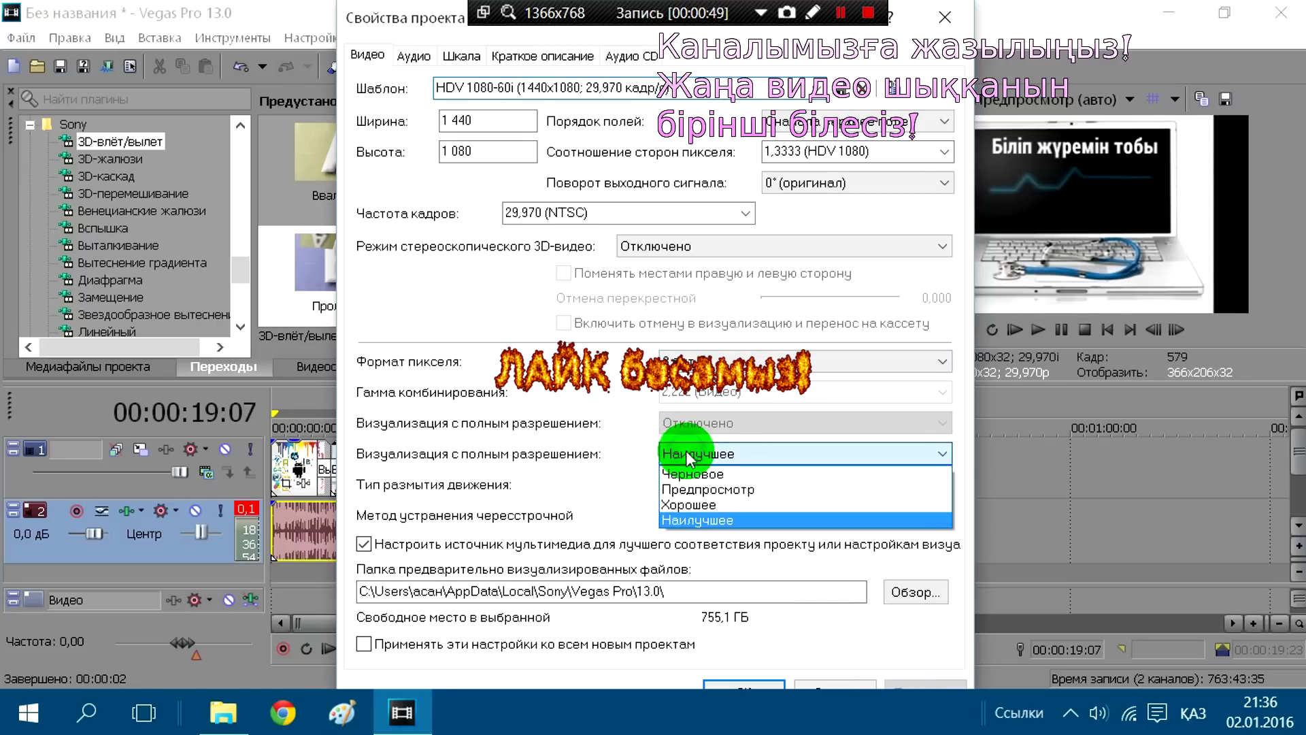
click(705, 520)
Step: Check the pixel format and audio settings of the project, and apply the project properties
click(732, 361)
click(731, 361)
click(414, 55)
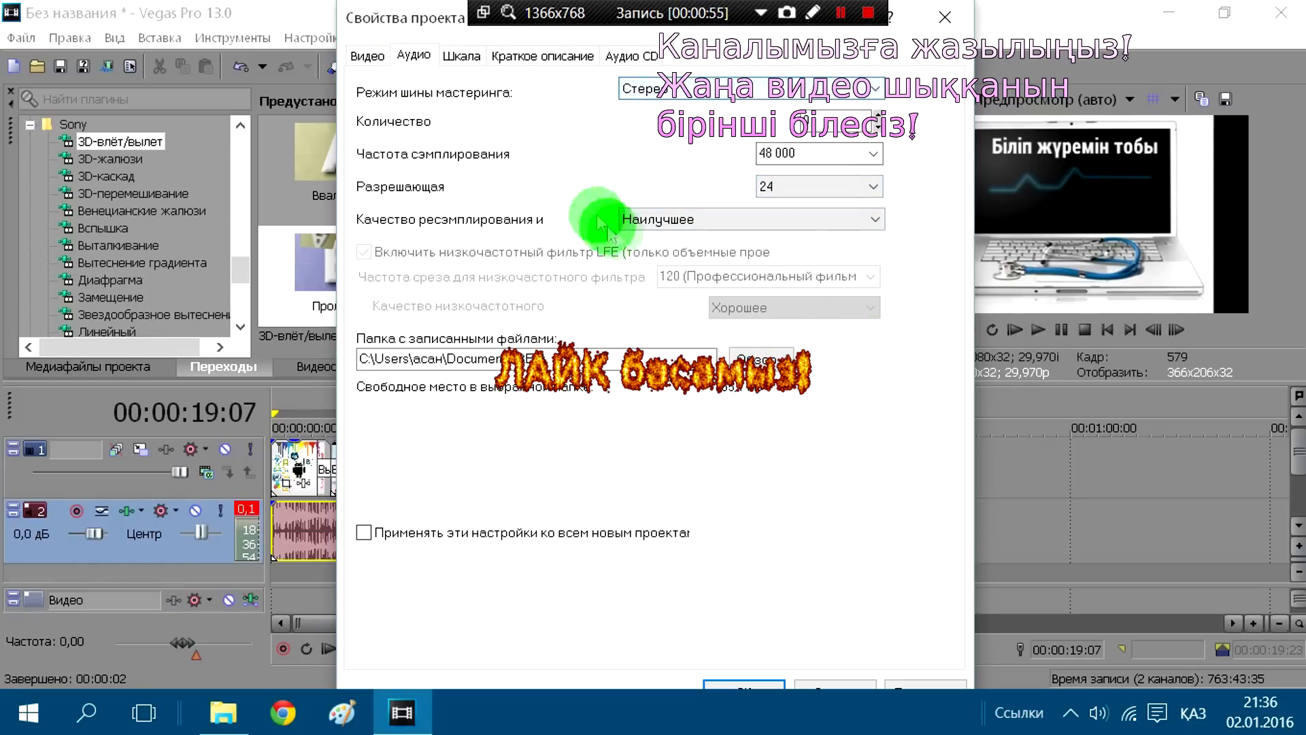
click(368, 55)
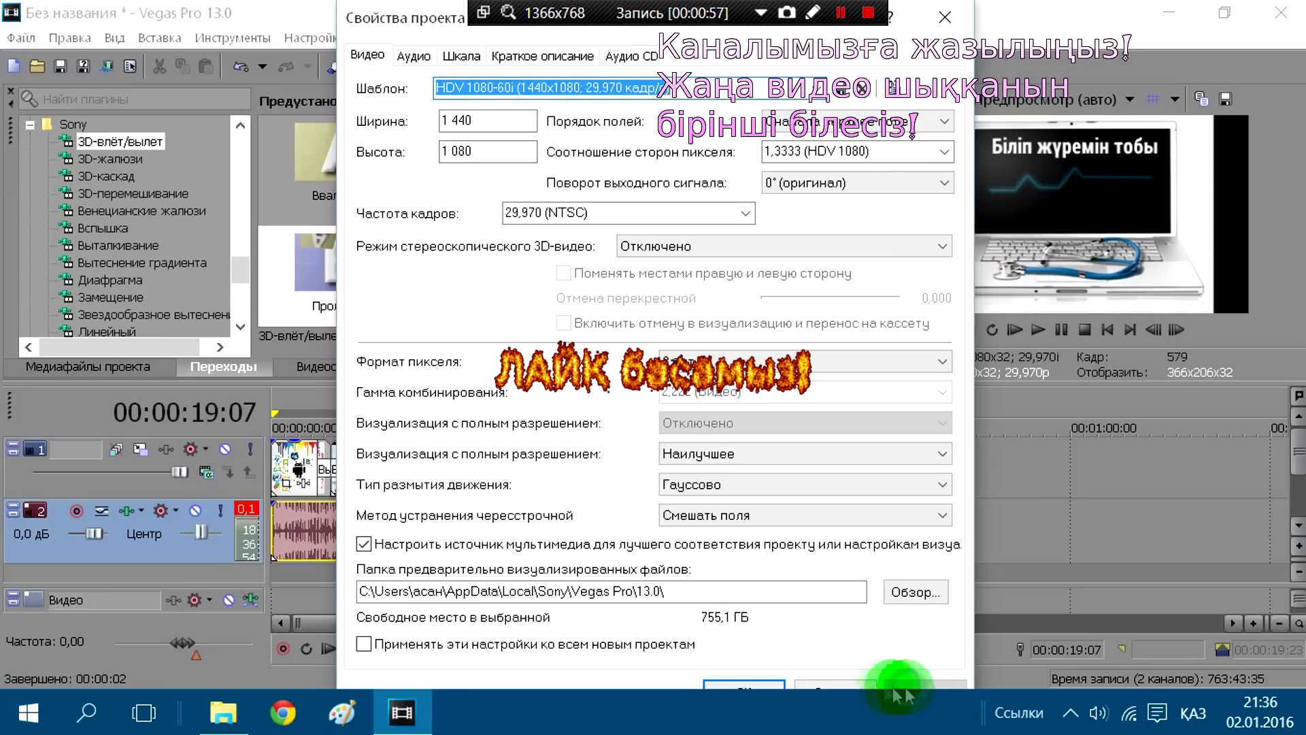
click(741, 685)
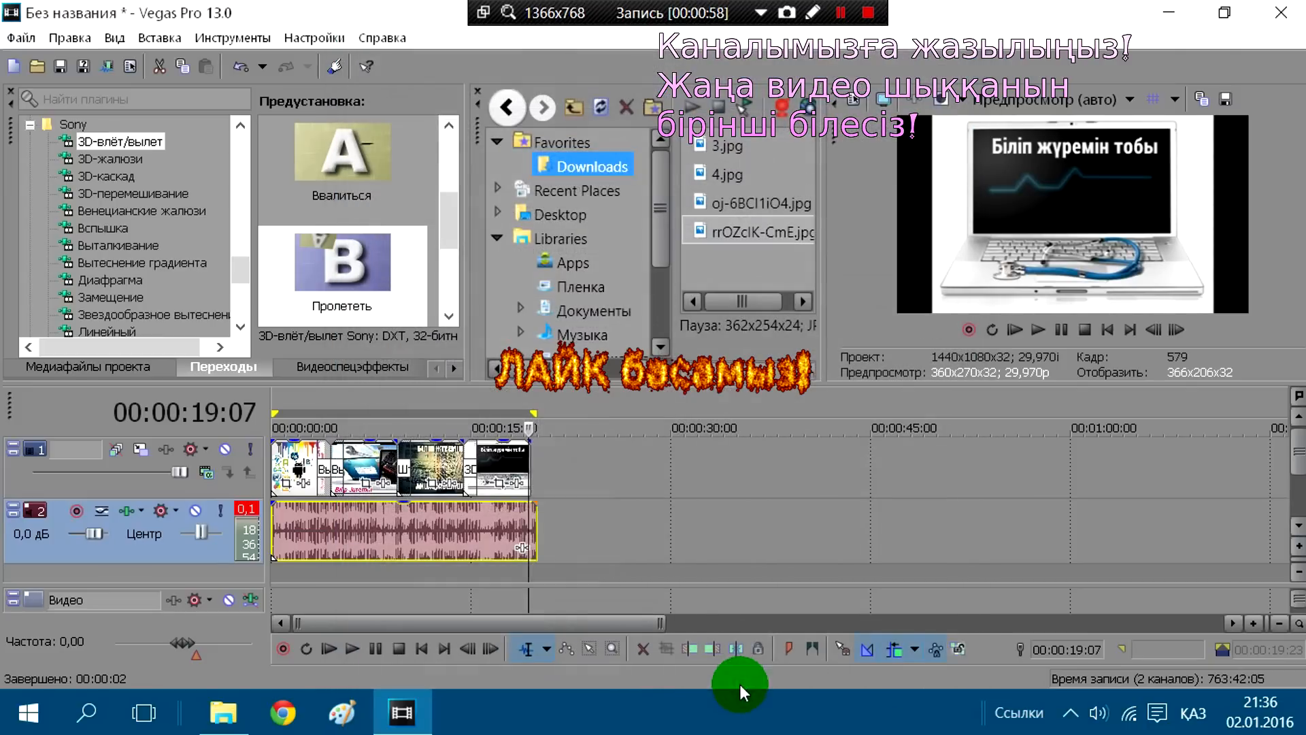
Step: Render the project to the Desktop as "Bilip Juremin канал" using the MainConcept AVC/AAC template Internet HD 1080p
click(111, 68)
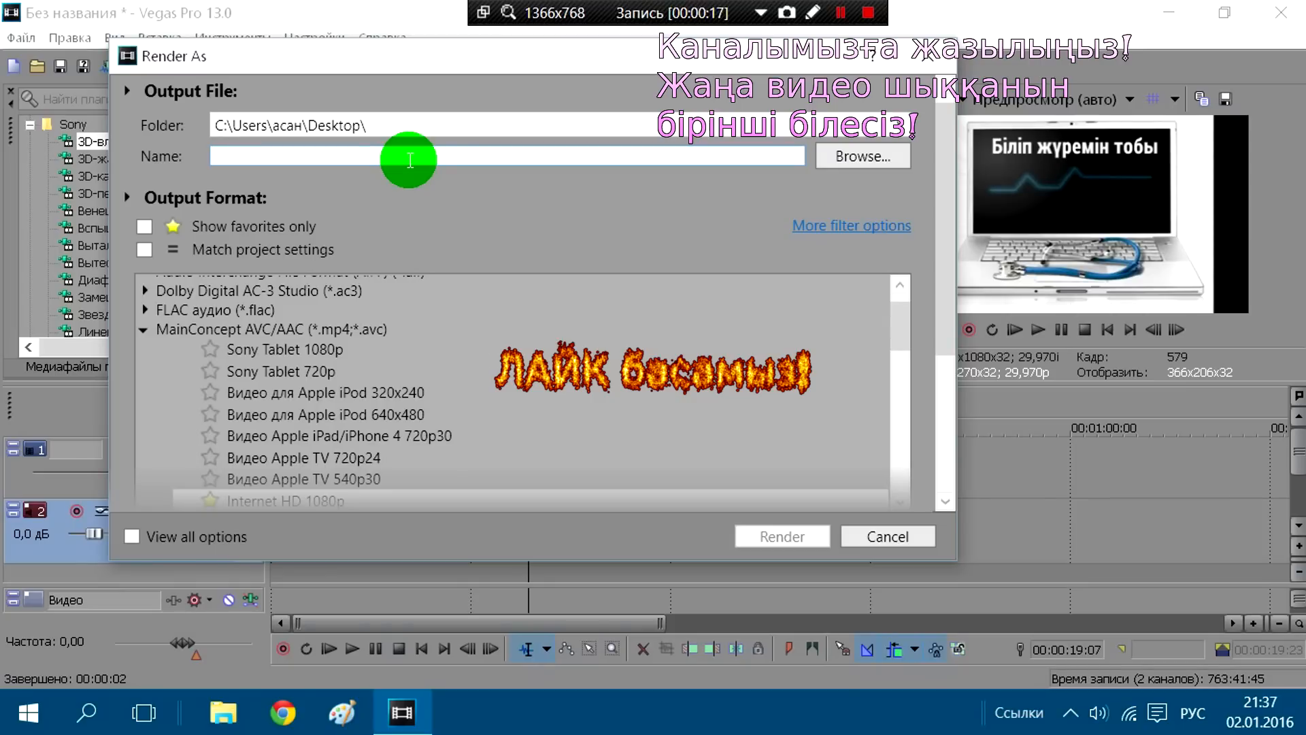
click(410, 160)
text(Bili)
text(p Juremin канал)
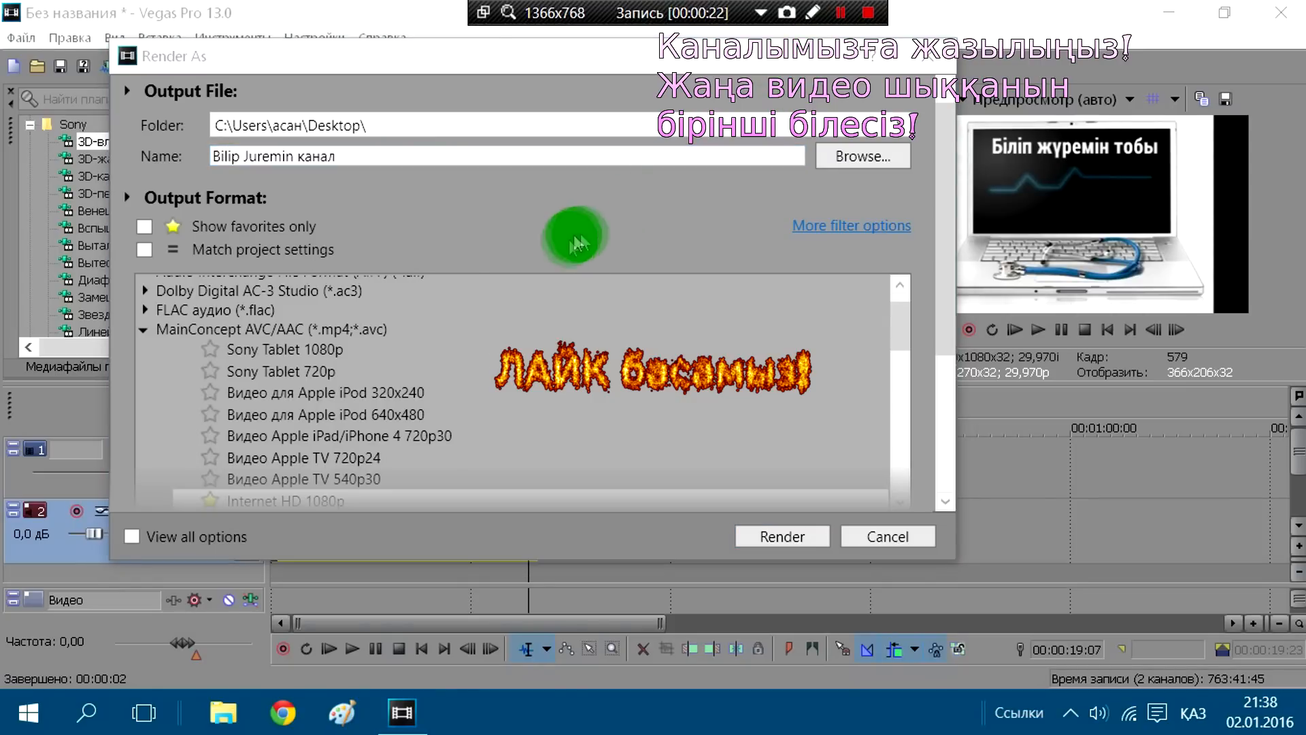
mouse_move(898, 329)
mouse_down()
mouse_move(895, 346)
mouse_move(897, 334)
mouse_up()
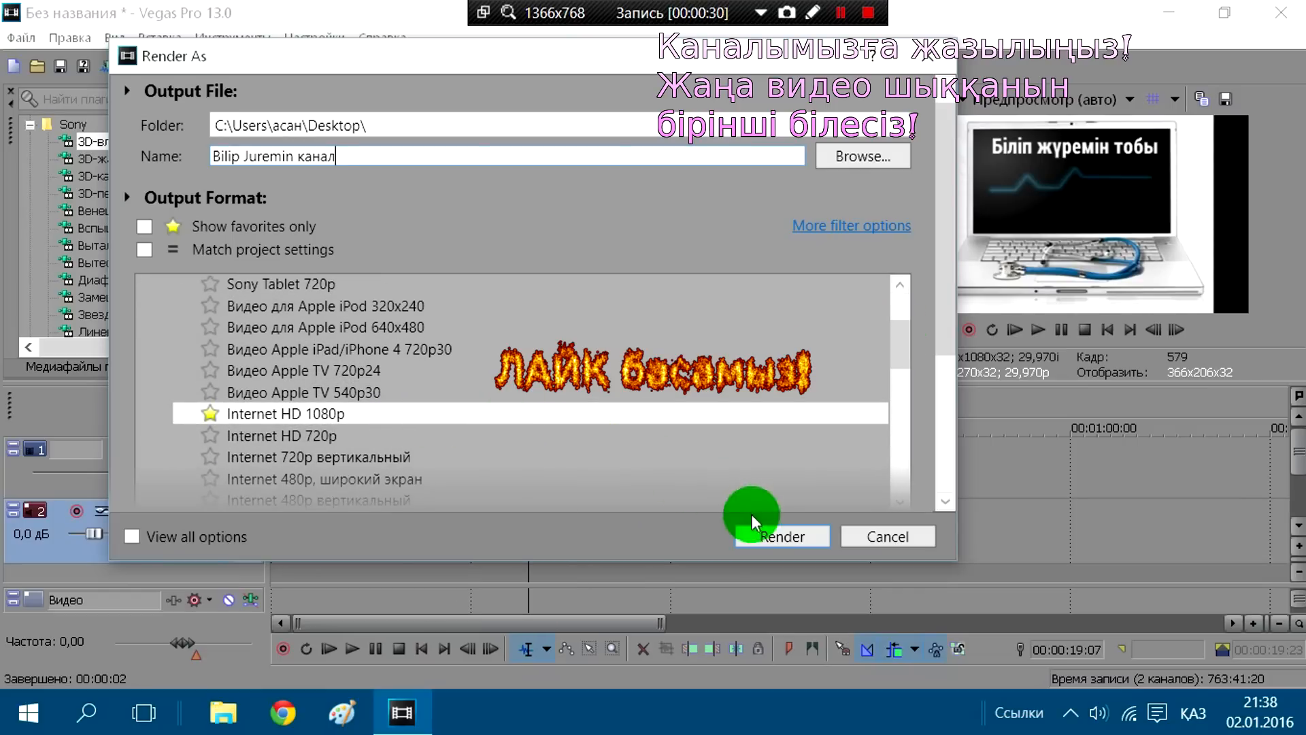
click(764, 537)
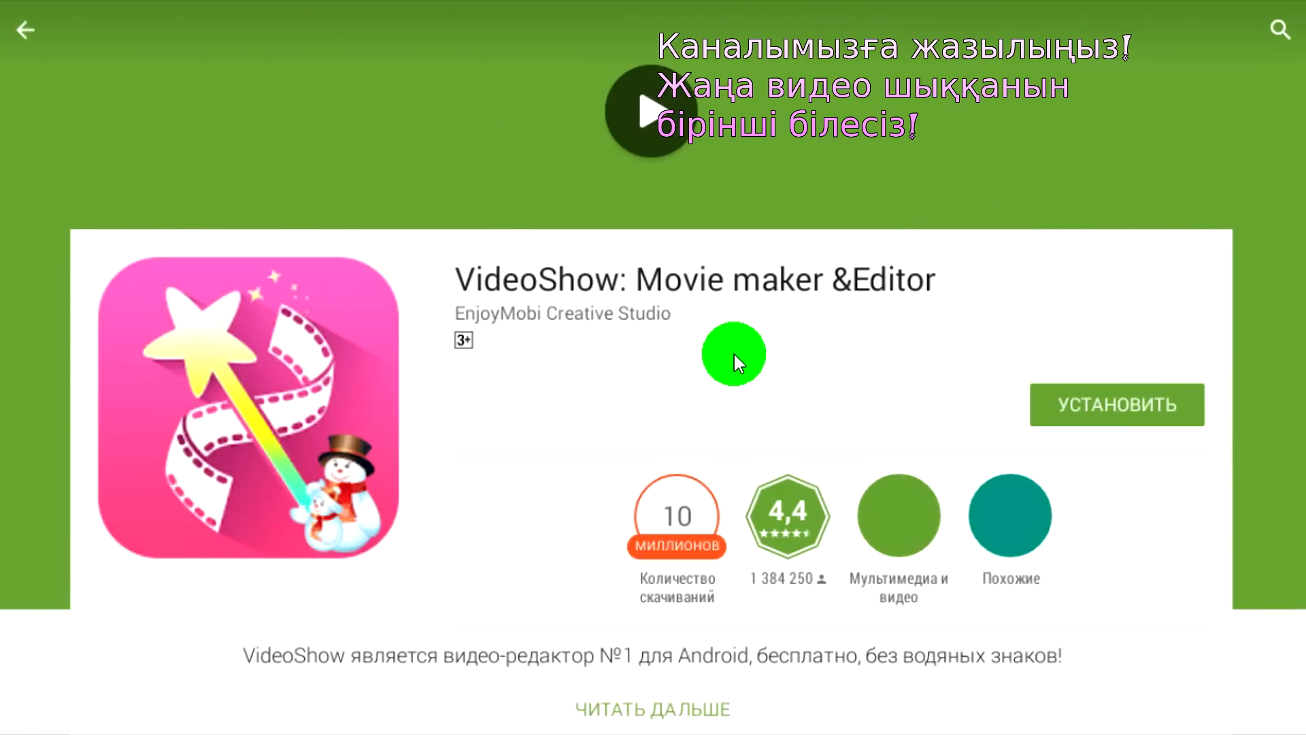
Step: Look through the Google Play page of VideoShow: Movie maker & Editor, down past its ratings and reviews
scroll(726, 329, down, 10)
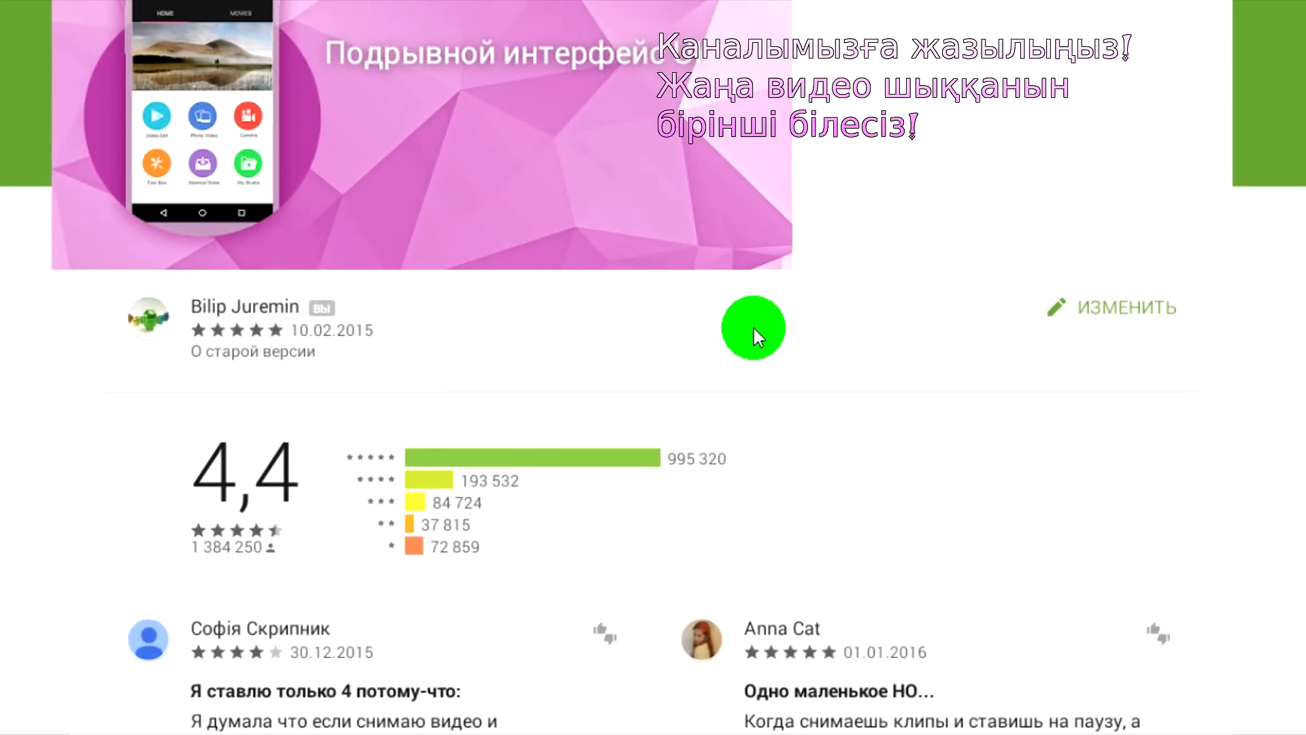
scroll(754, 328, down, 10)
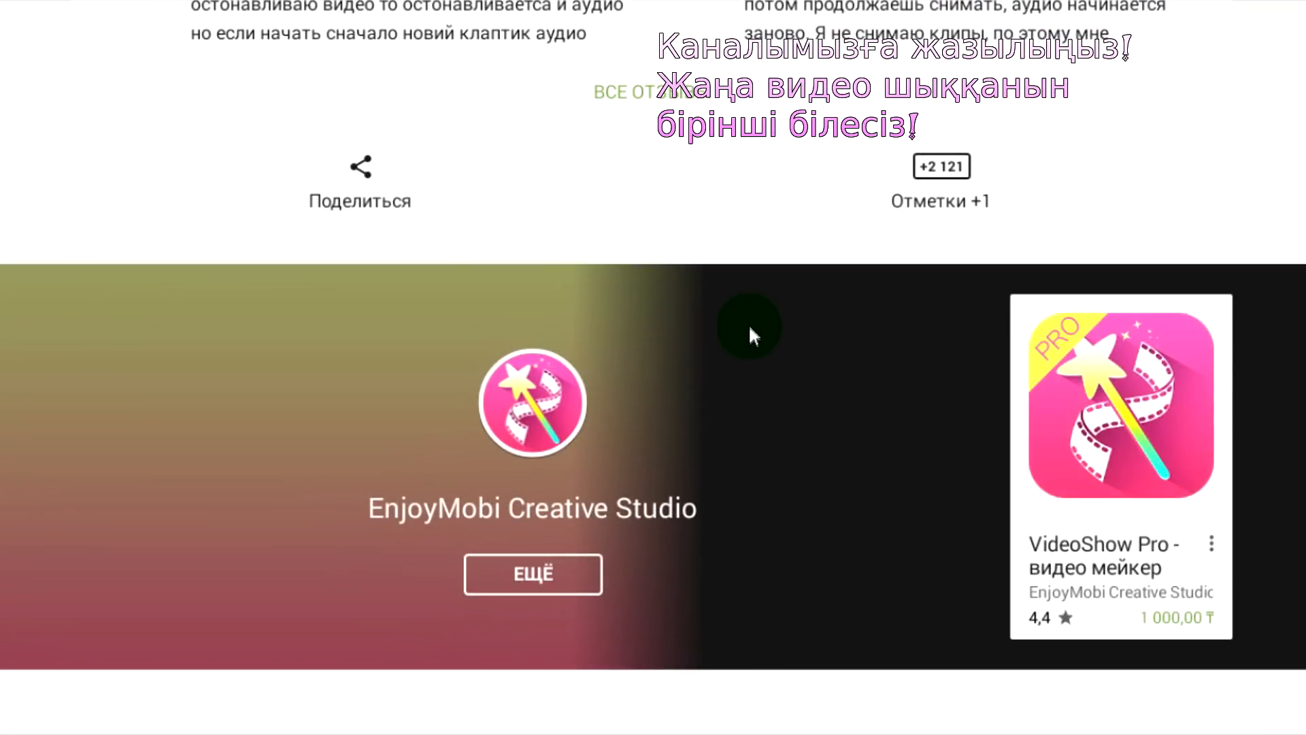